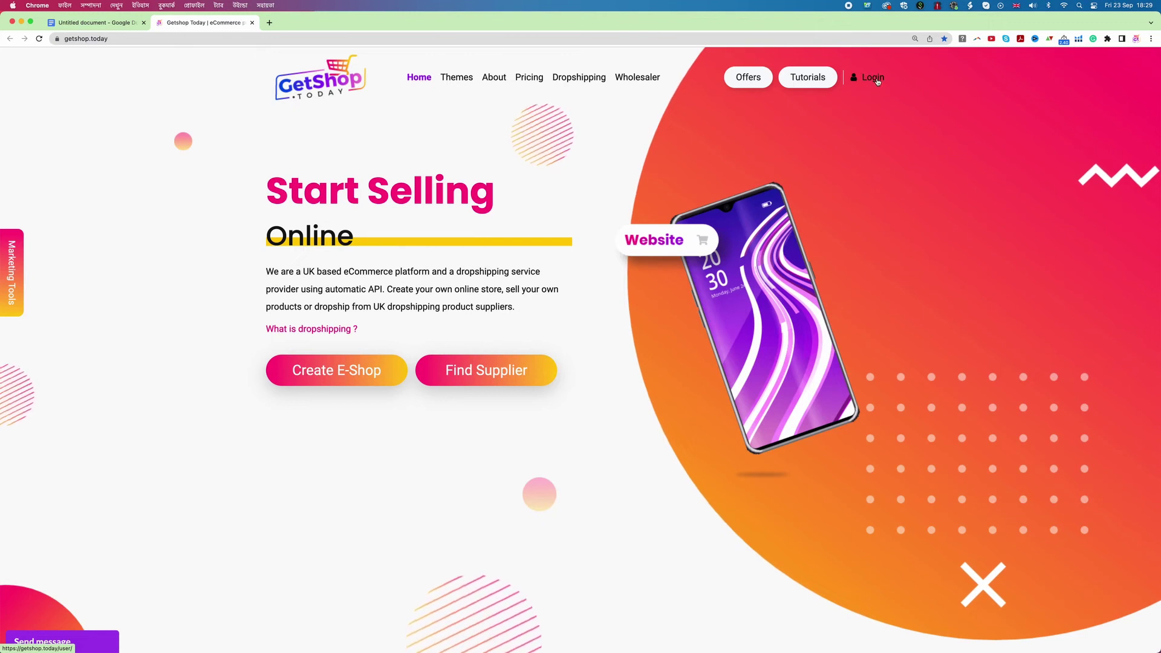
Step: Open the registration form and enter the name Demo account, an e-mail address and username demoac
left_click(873, 78)
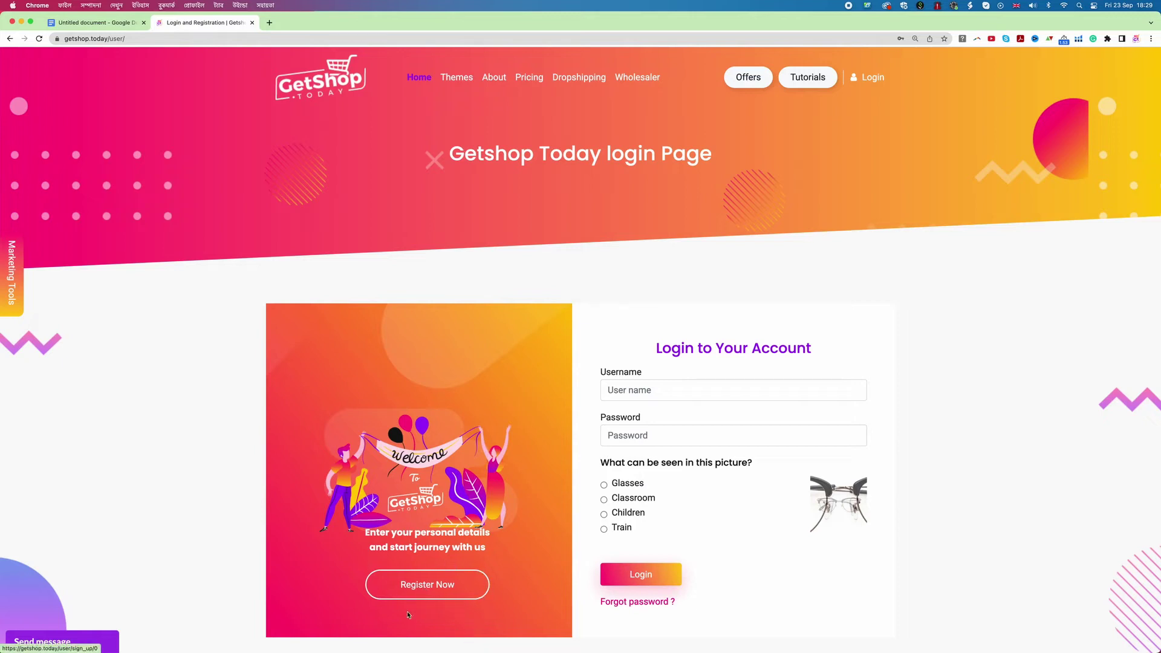
left_click(433, 587)
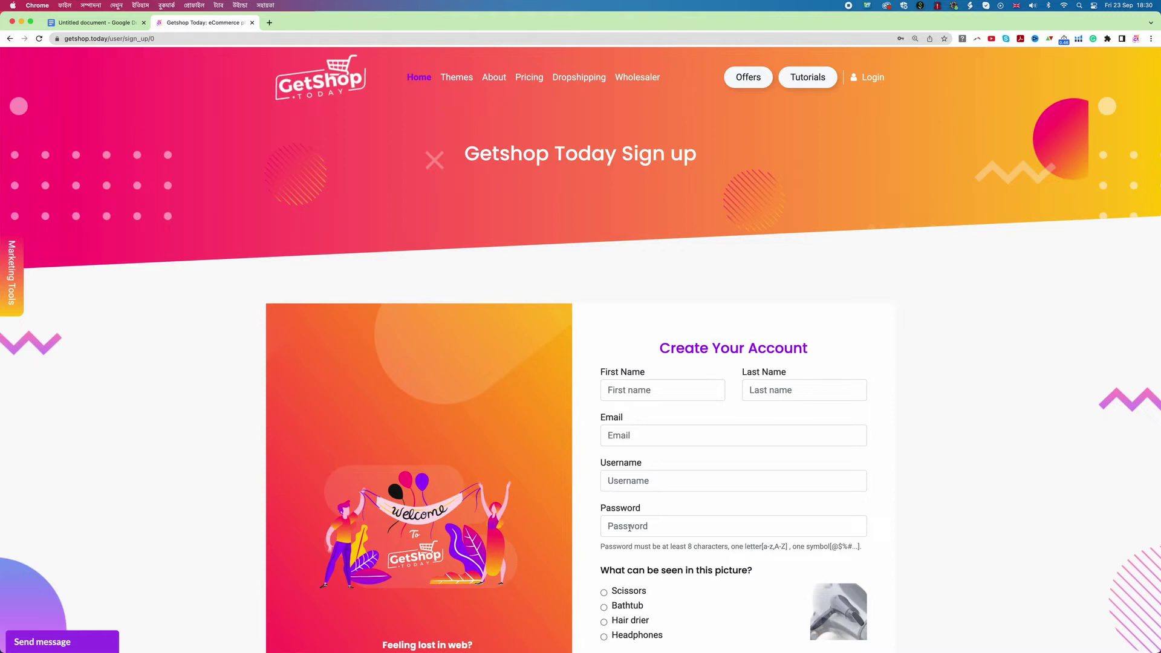
left_click(629, 390)
type("Demo")
key("Tab")
type("account")
key("Tab")
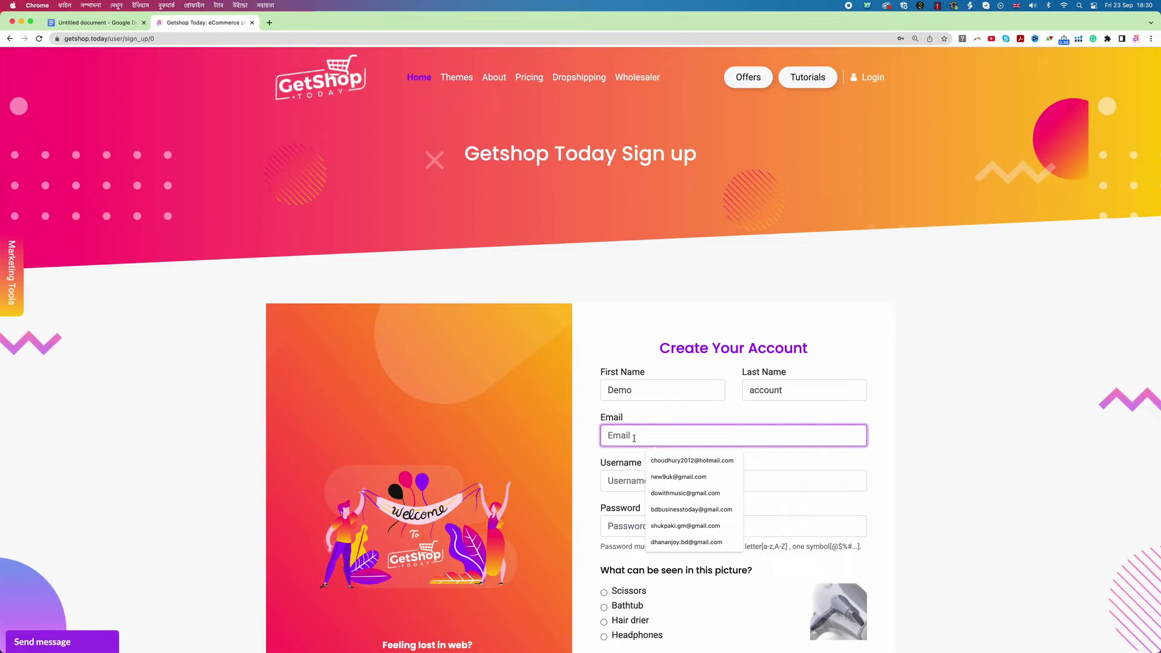
key("Tab")
type("demoac")
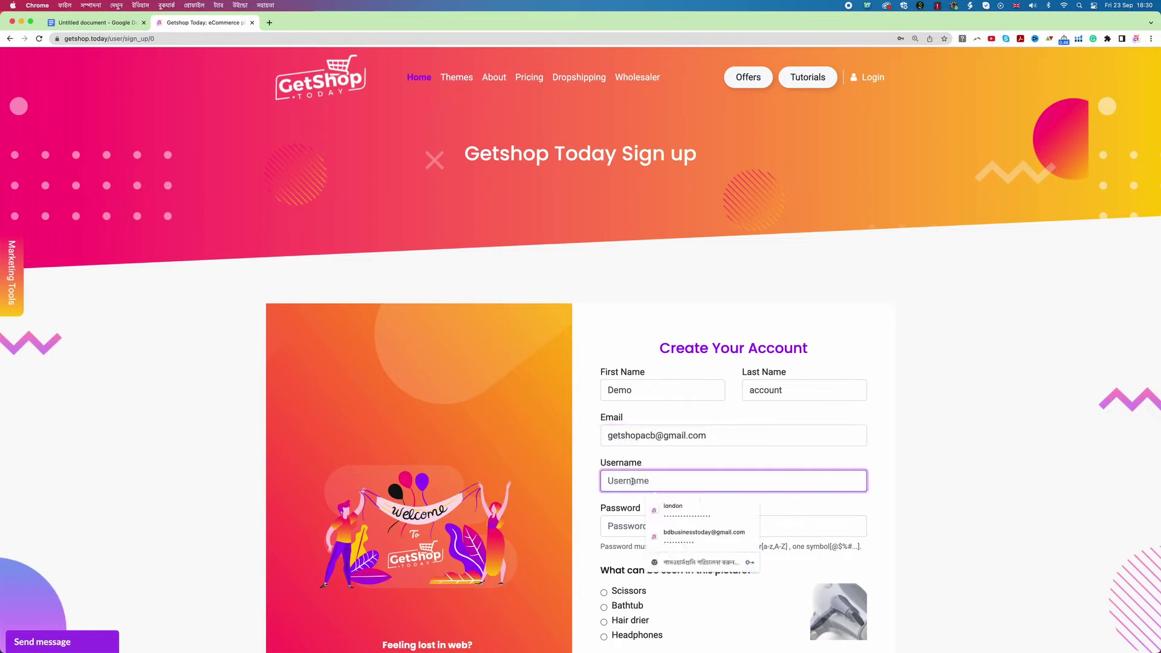
left_click(648, 526)
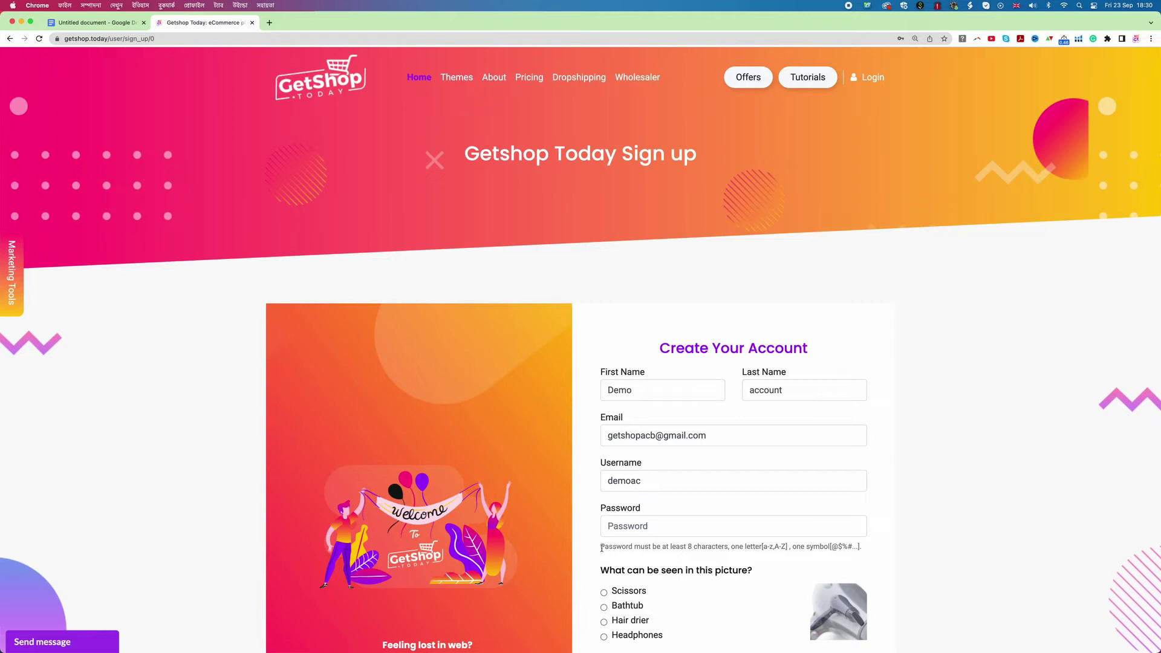
Step: Highlight the password rules: the 8-character minimum, the letter requirement and the required symbols
double_click(690, 547)
left_click(763, 547)
left_click_drag(763, 547, 776, 547)
left_click_drag(831, 548, 851, 547)
Step: Enter the account password, answer the picture check with Hair drier, accept the terms and sign up
left_click(624, 526)
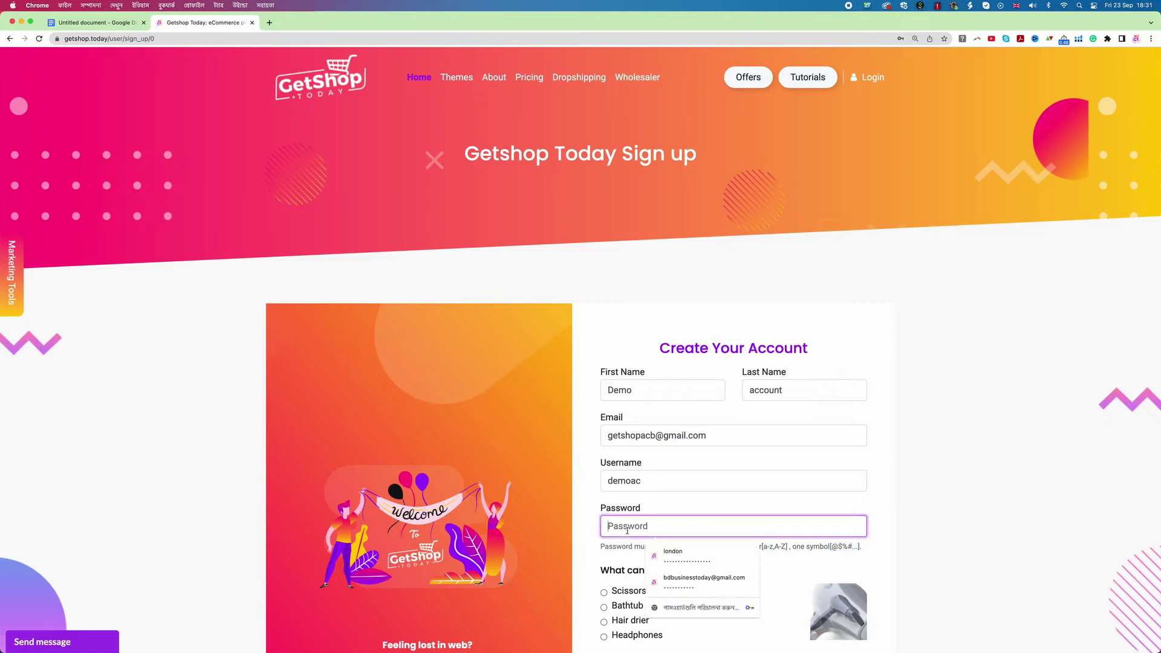
type("Demo@1234")
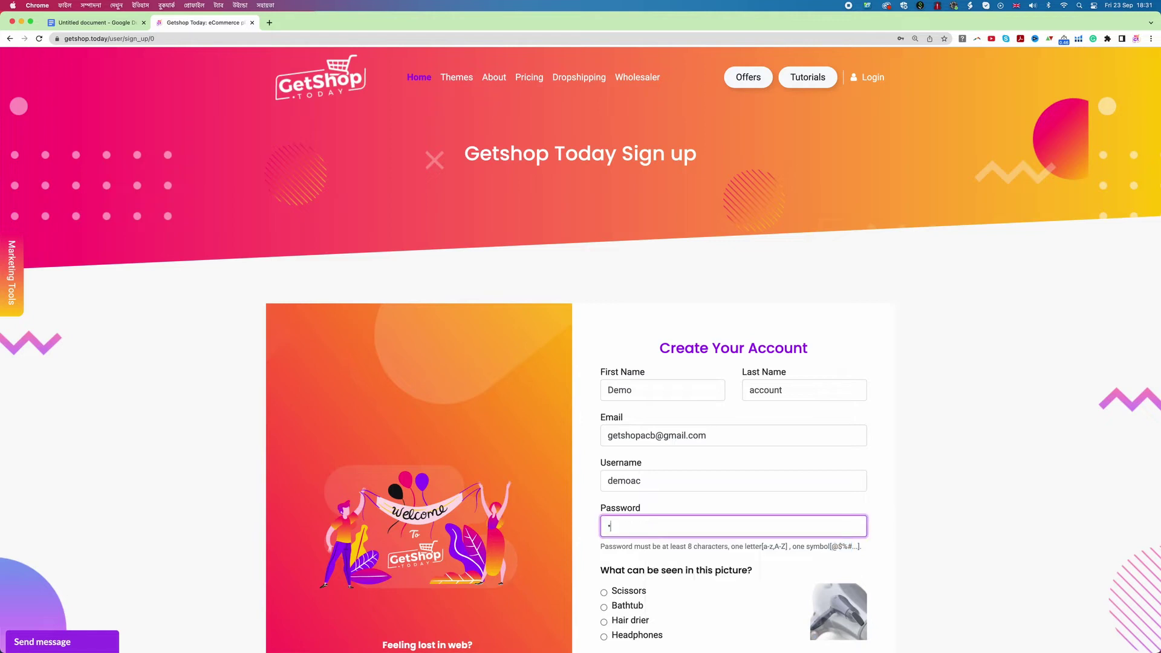
type("56")
scroll(606, 524, "down", 1)
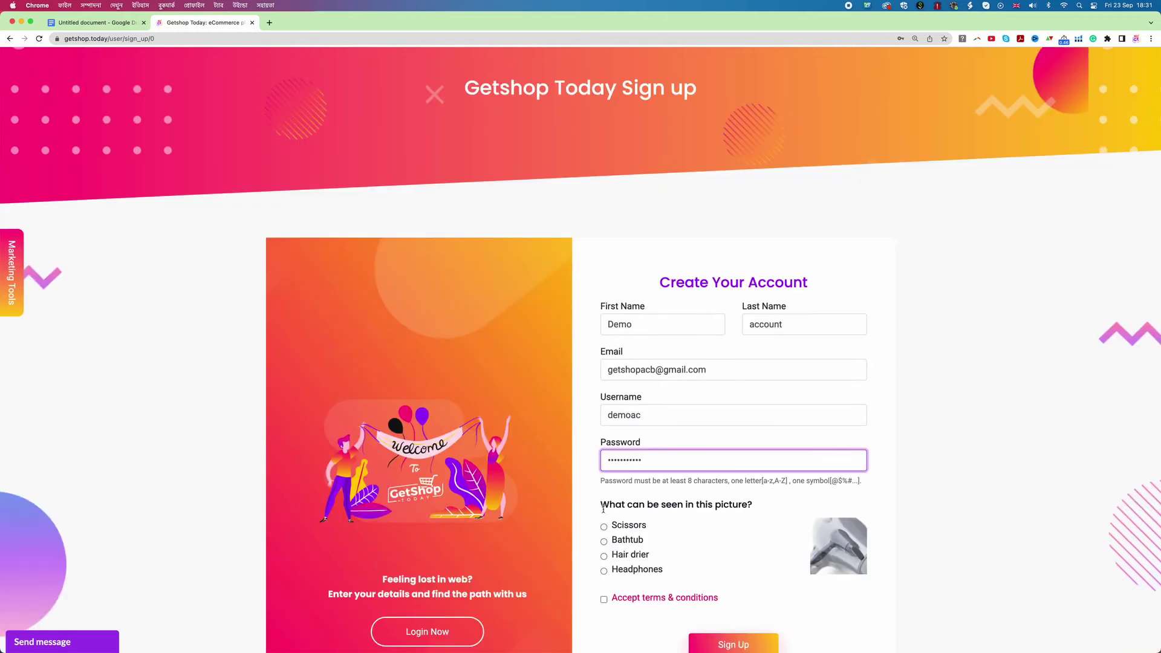
scroll(740, 513, "up", 1)
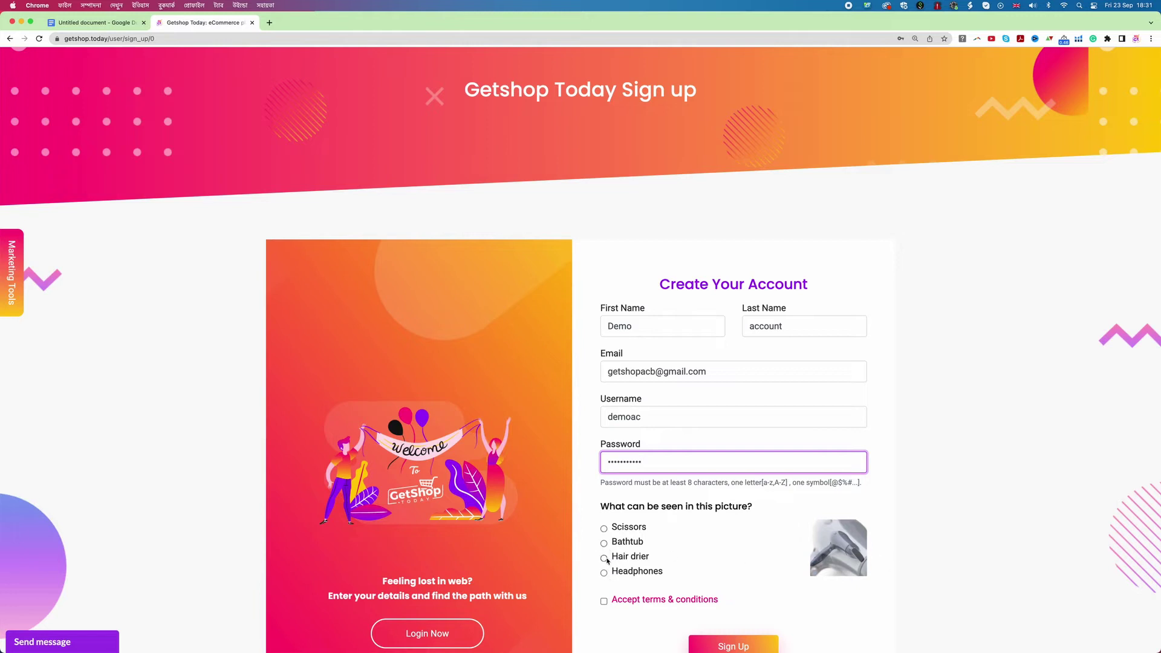
left_click(604, 558)
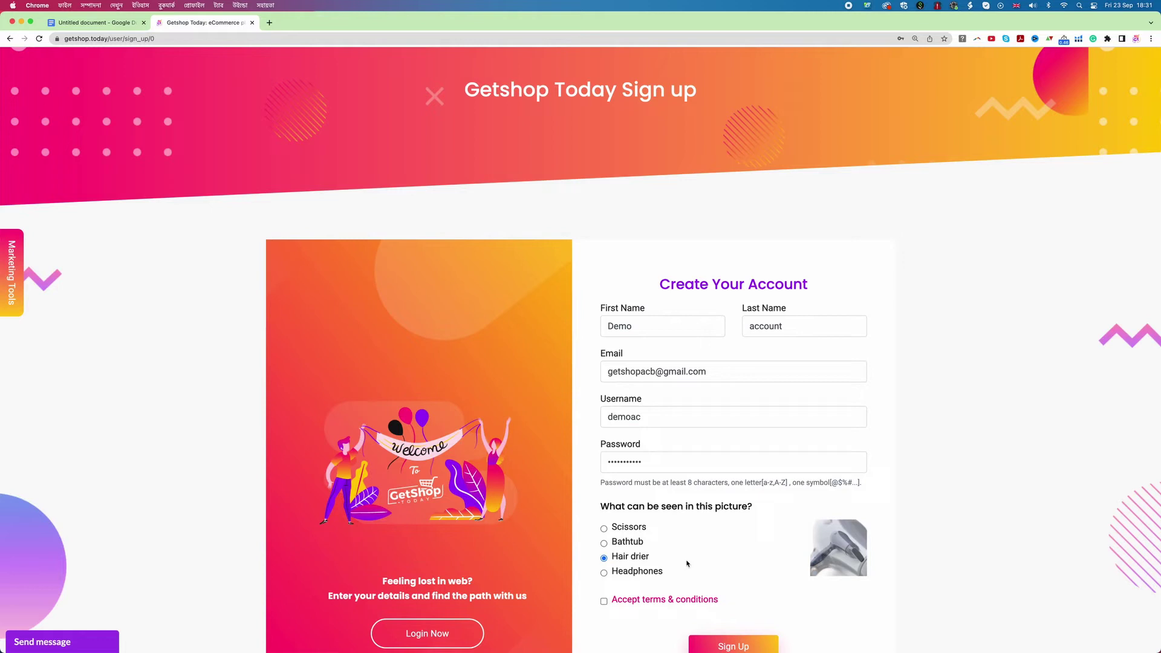
scroll(687, 563, "down", 2)
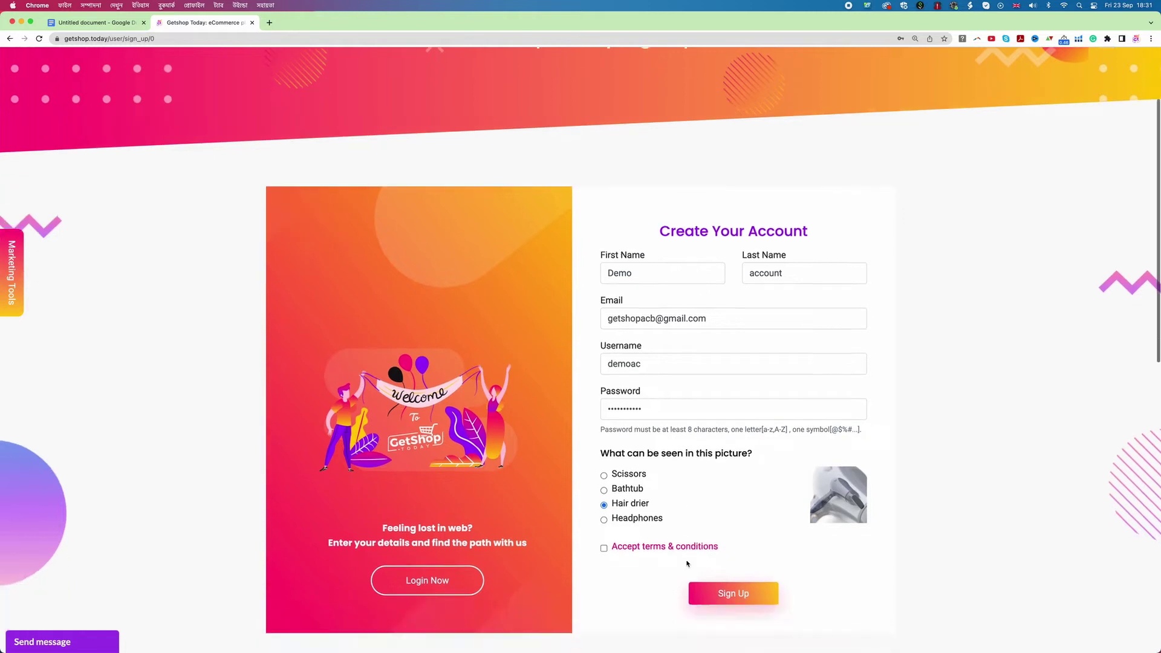
left_click(605, 550)
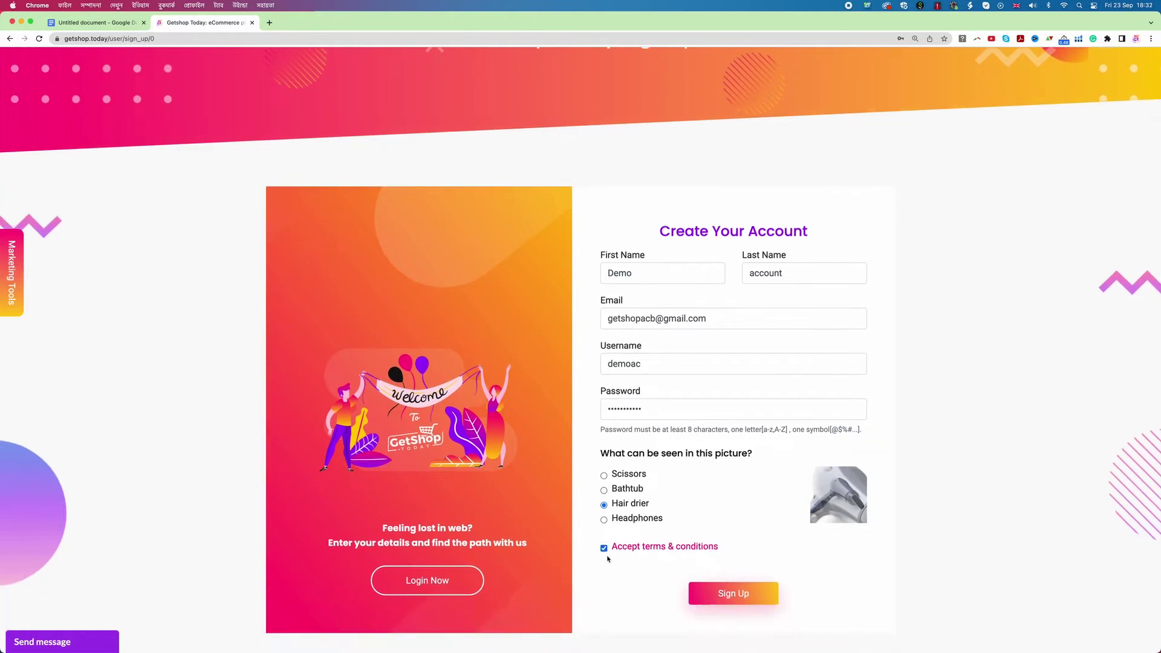
left_click(736, 595)
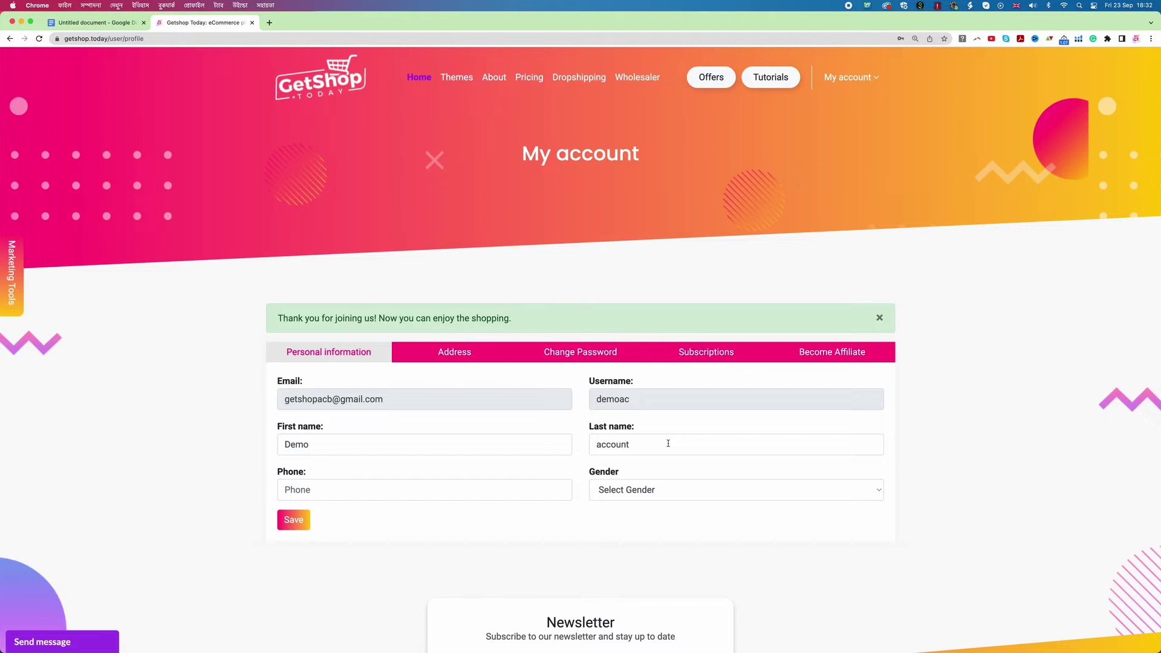
Step: Go to the Themes page and scroll through the available store theme cards
left_click(464, 82)
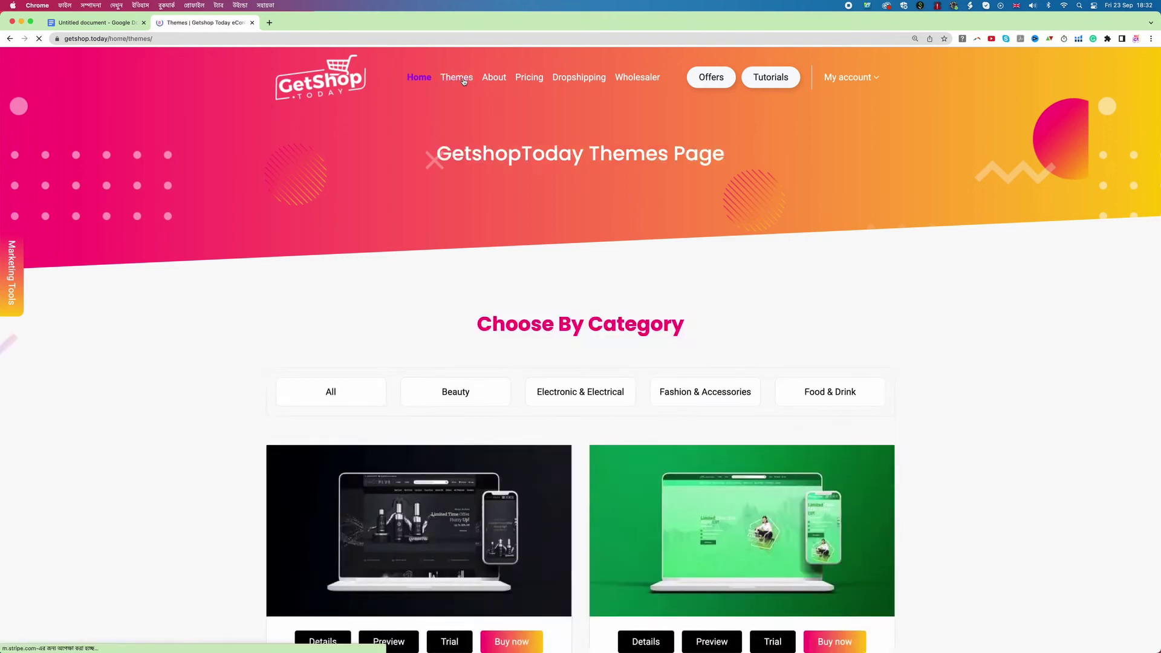
scroll(826, 278, "down", 5)
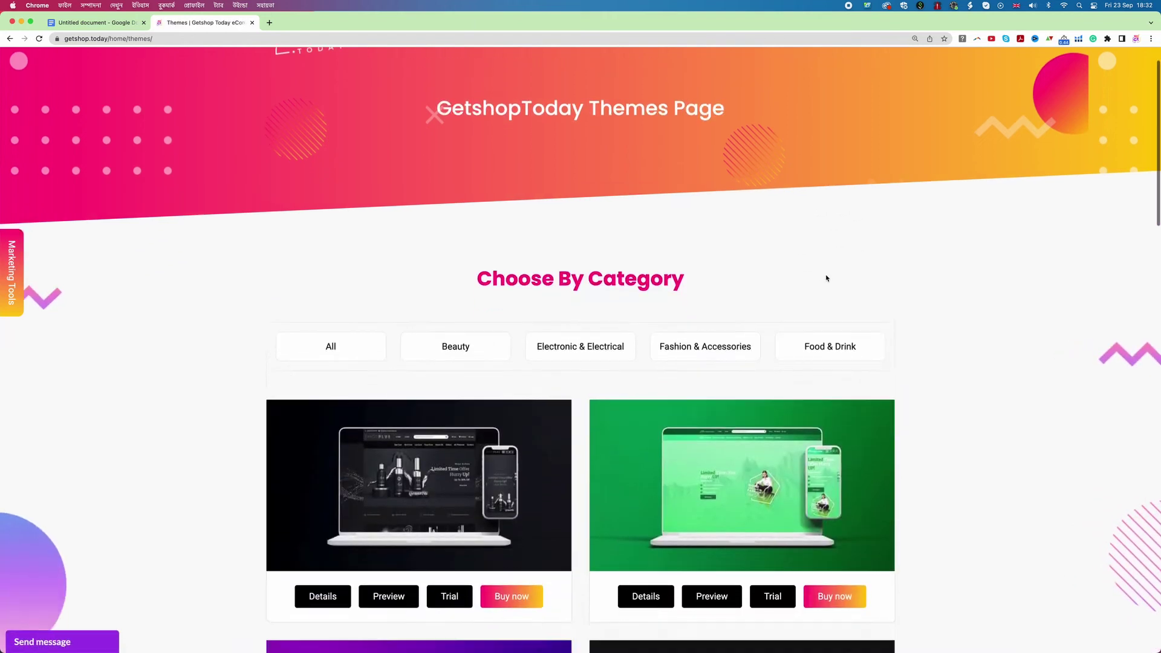
scroll(826, 278, "down", 6)
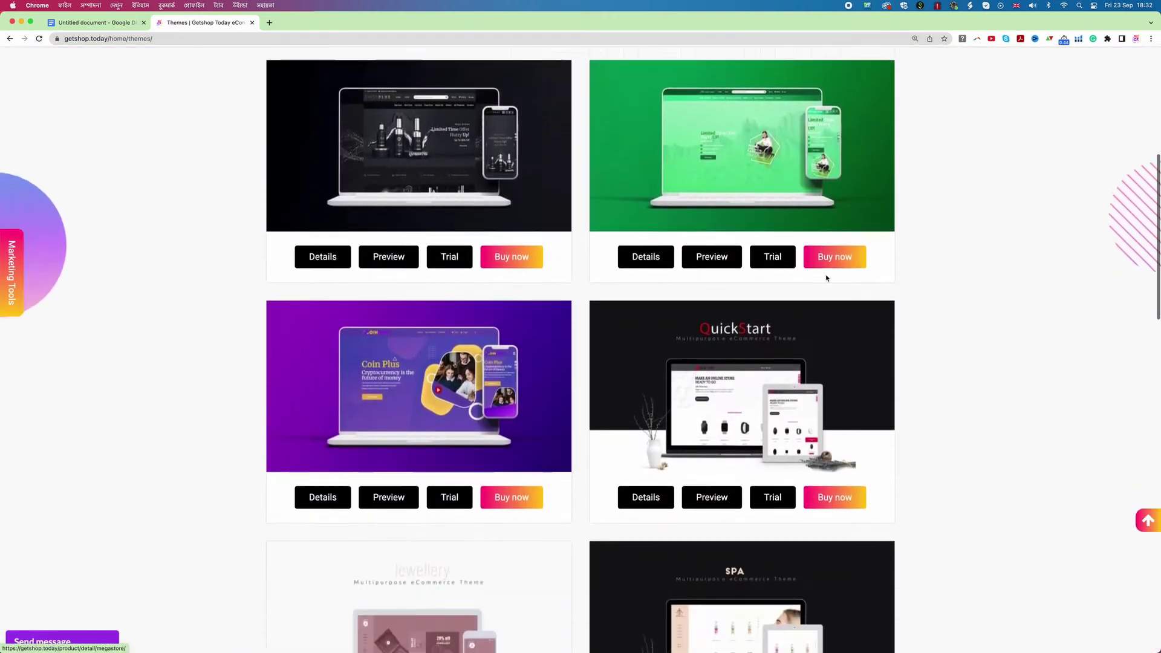
scroll(827, 278, "down", 1)
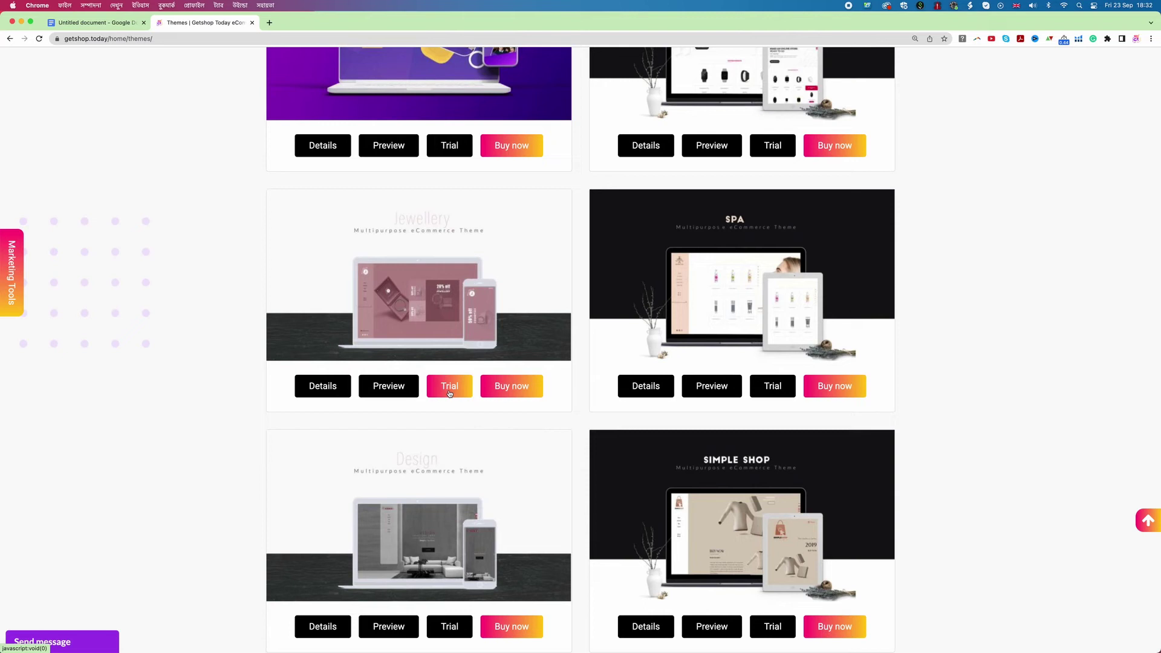
scroll(449, 394, "up", 10)
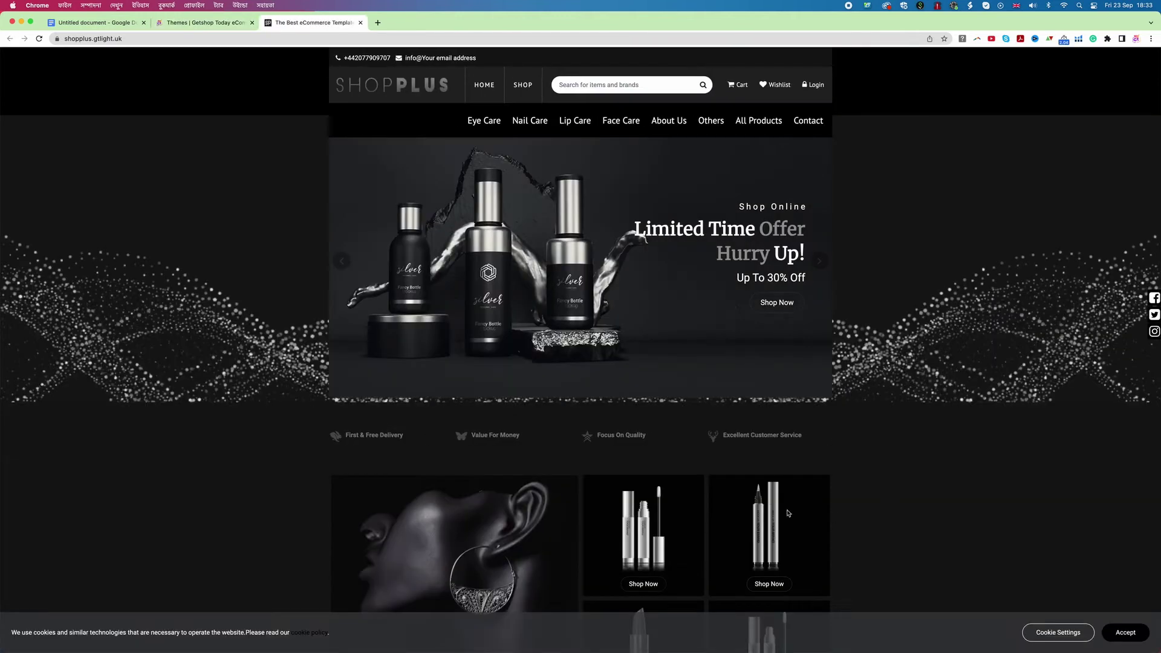
Step: Accept the ShopPlus preview's cookie notice and scroll through its demo store
left_click(1120, 630)
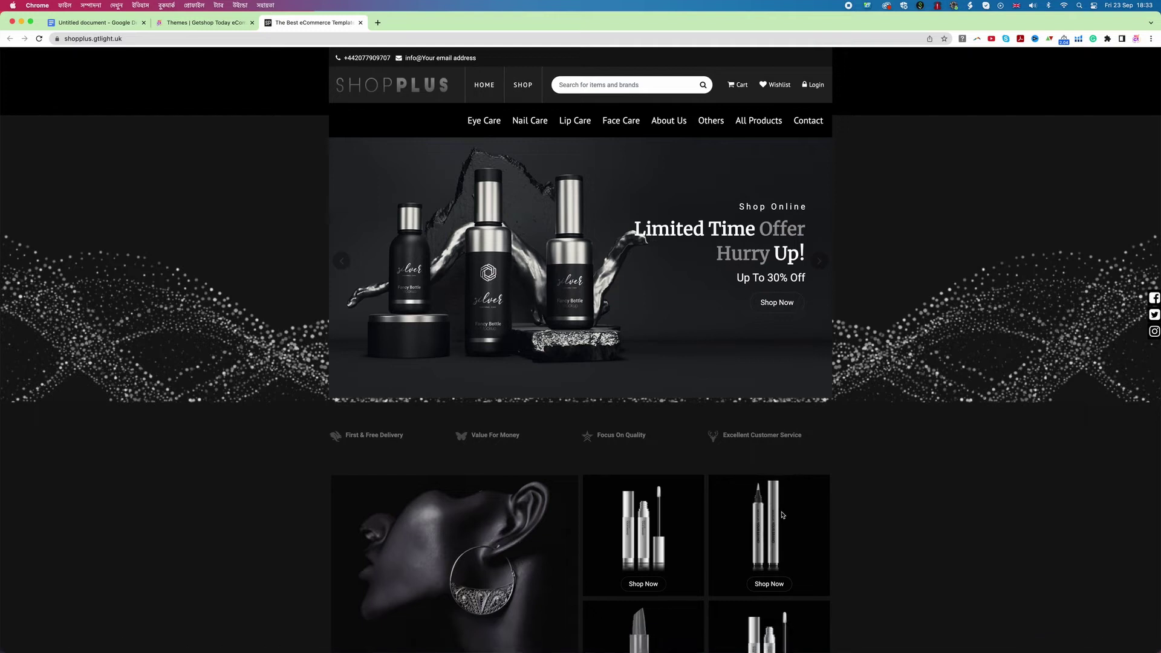
scroll(782, 516, "down", 10)
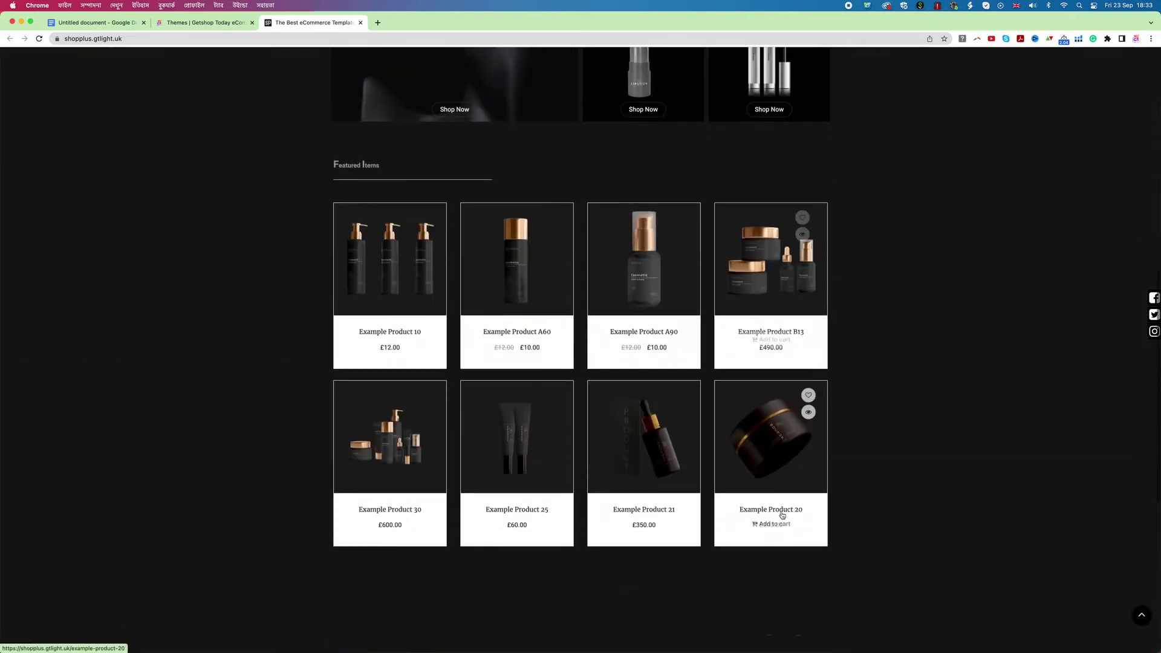
scroll(782, 515, "down", 7)
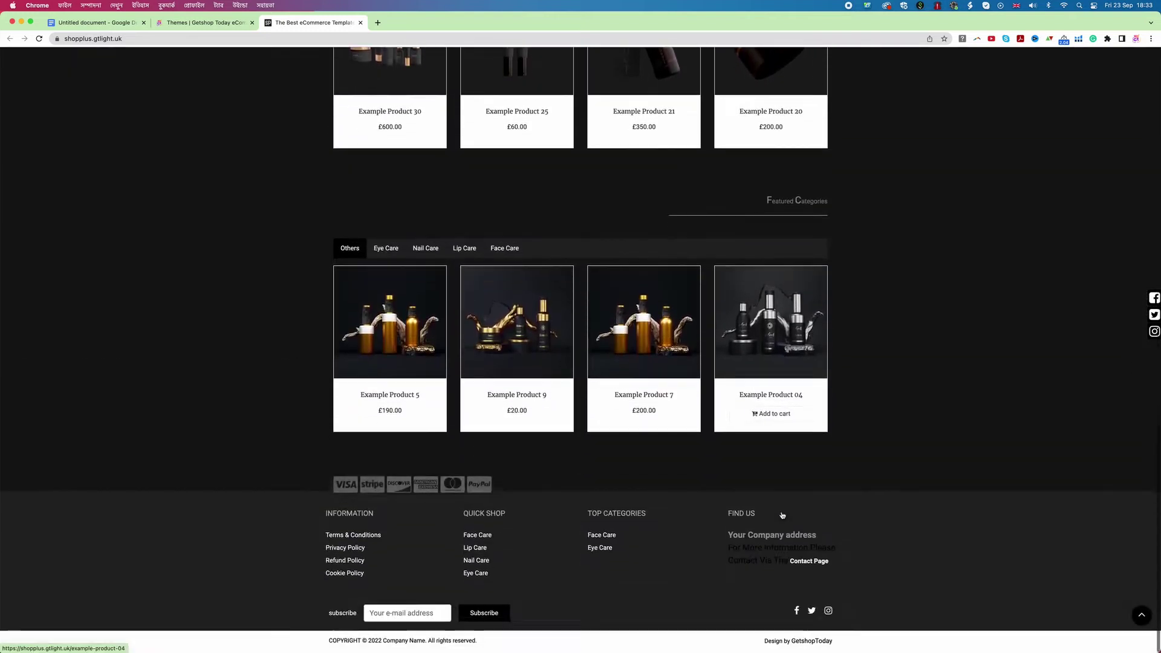
Step: Preview the green Mega Store theme, then start its free trial from the Themes page
left_click(206, 23)
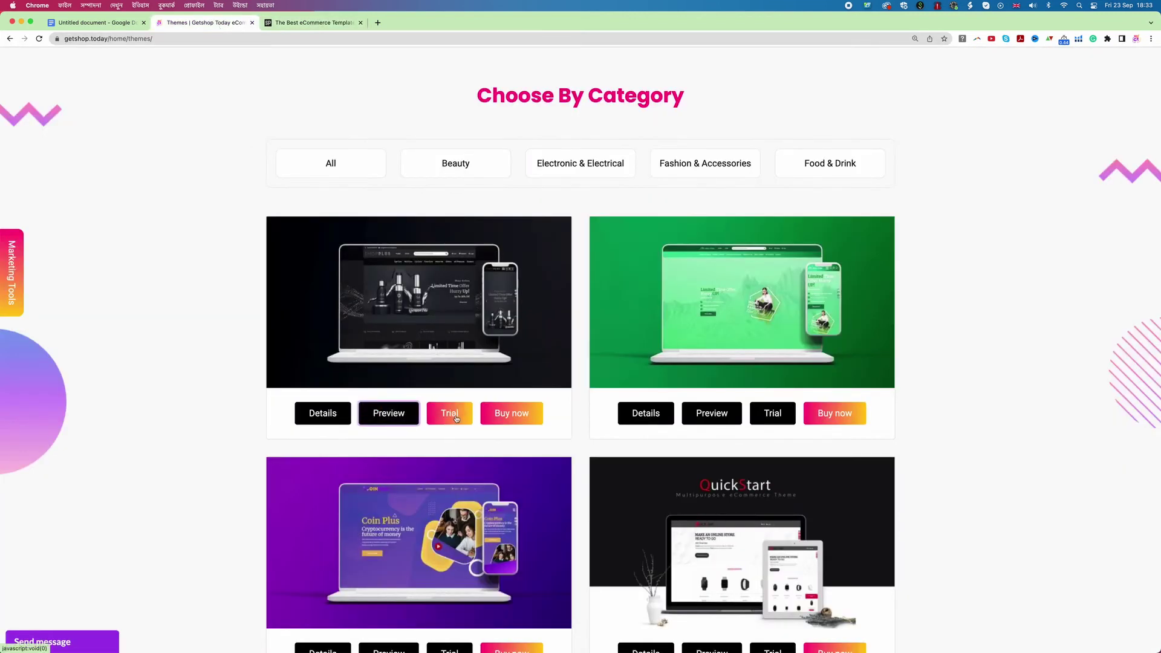
scroll(714, 420, "down", 1)
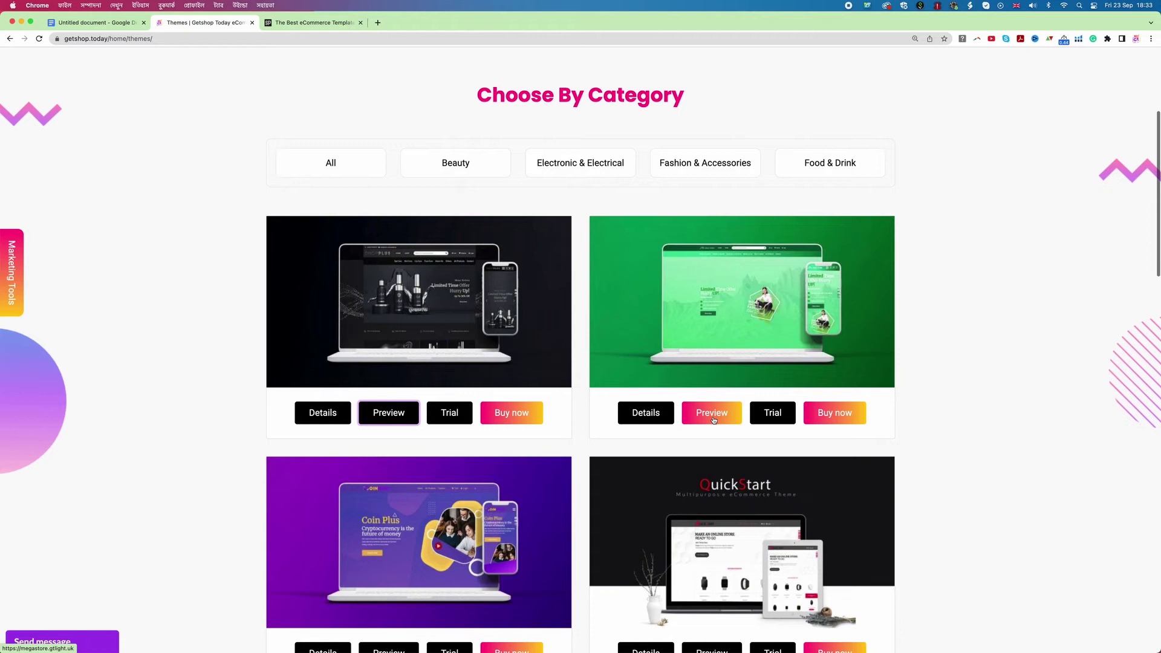
scroll(714, 421, "up", 1)
left_click(712, 414)
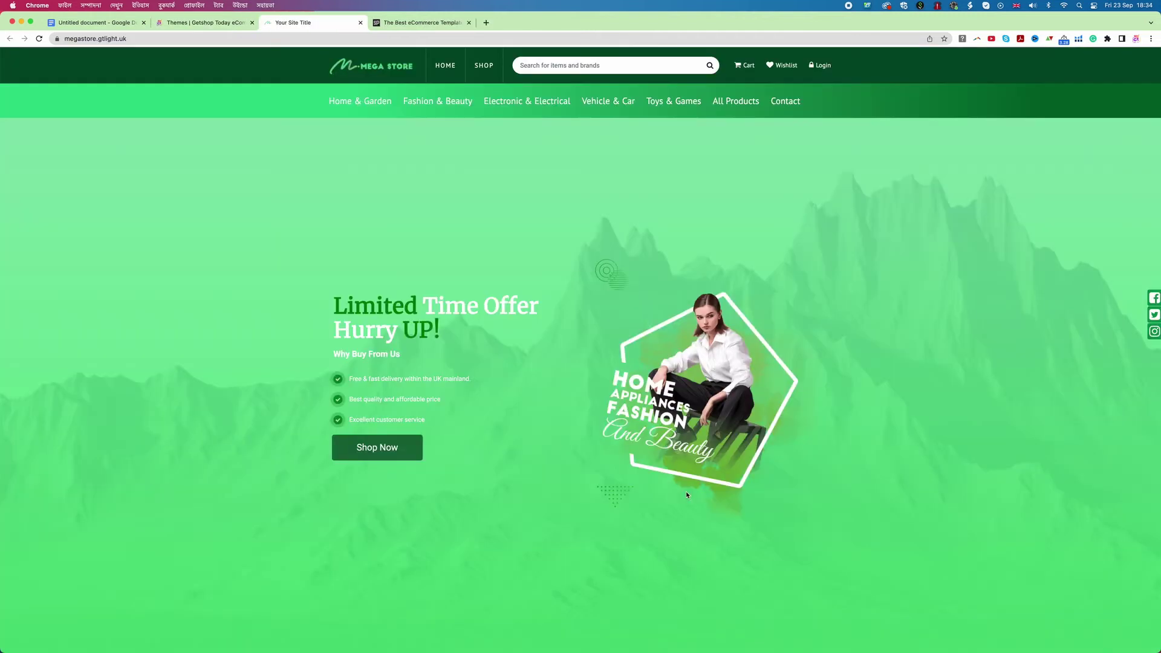
scroll(686, 494, "down", 10)
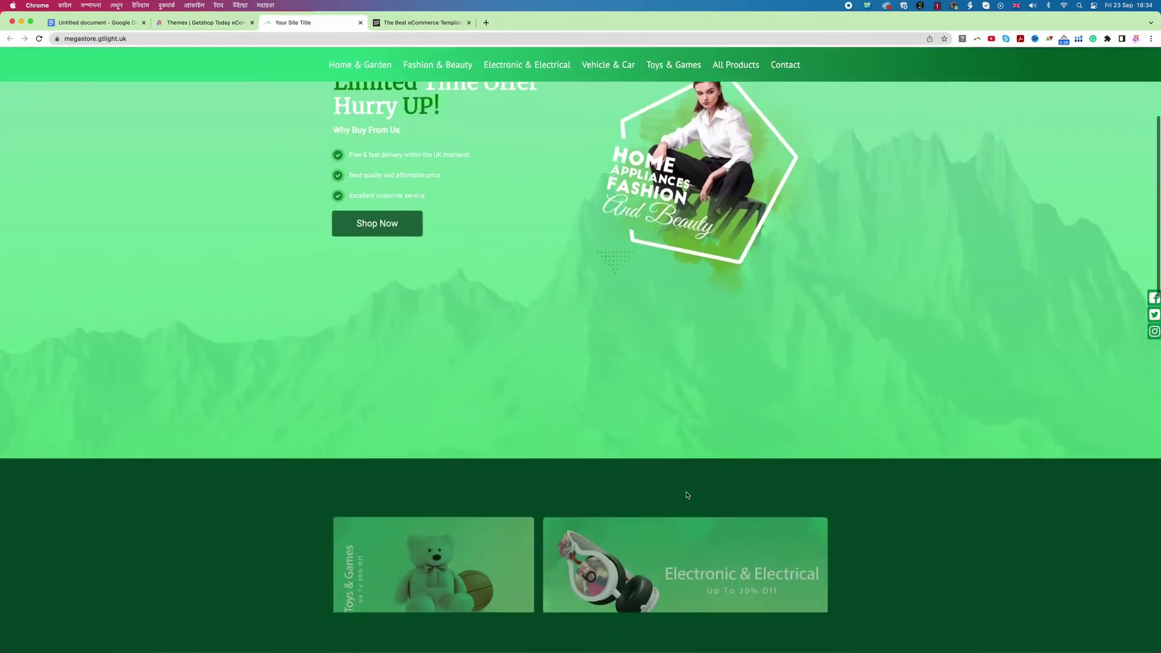
scroll(686, 495, "down", 7)
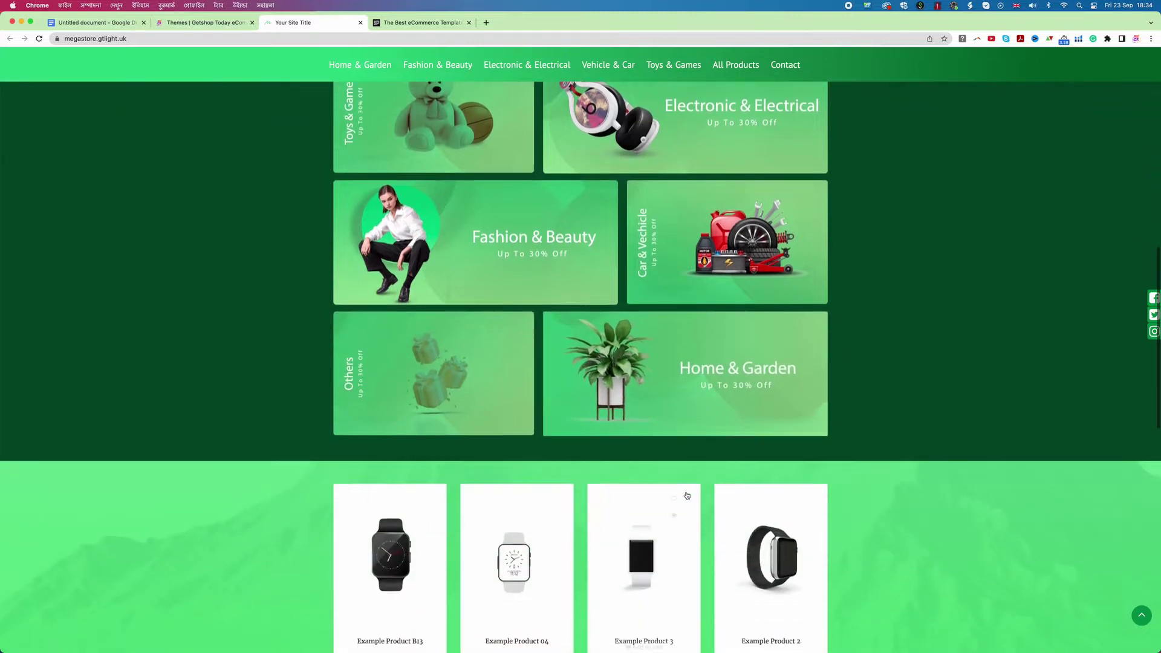
scroll(687, 495, "down", 5)
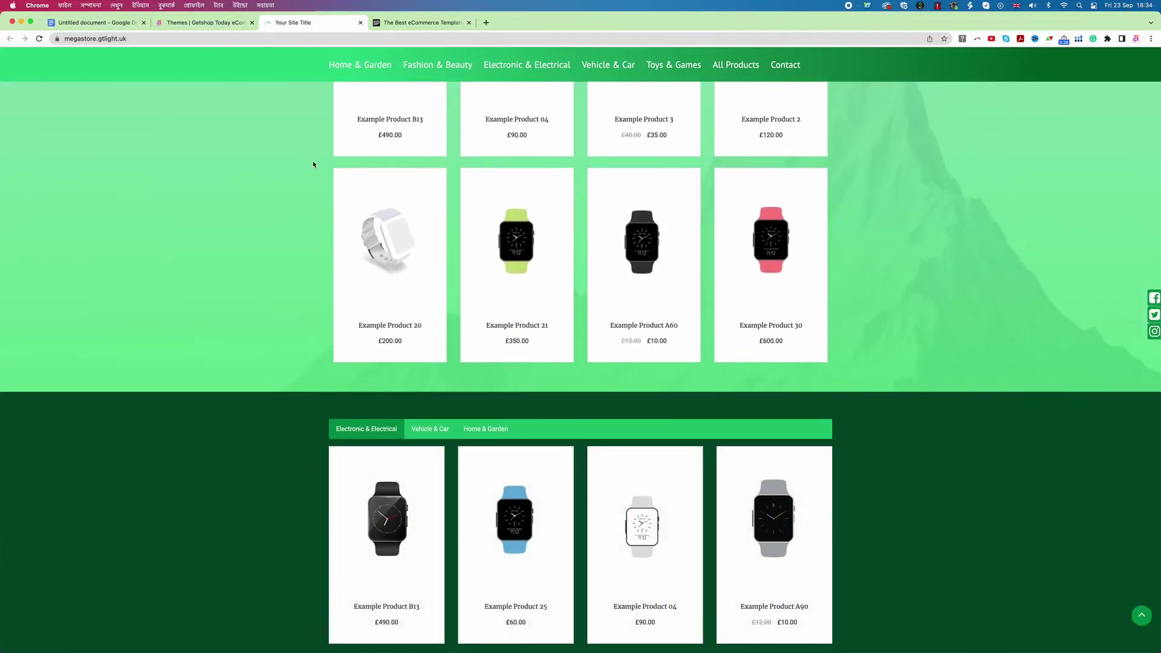
scroll(334, 159, "up", 12)
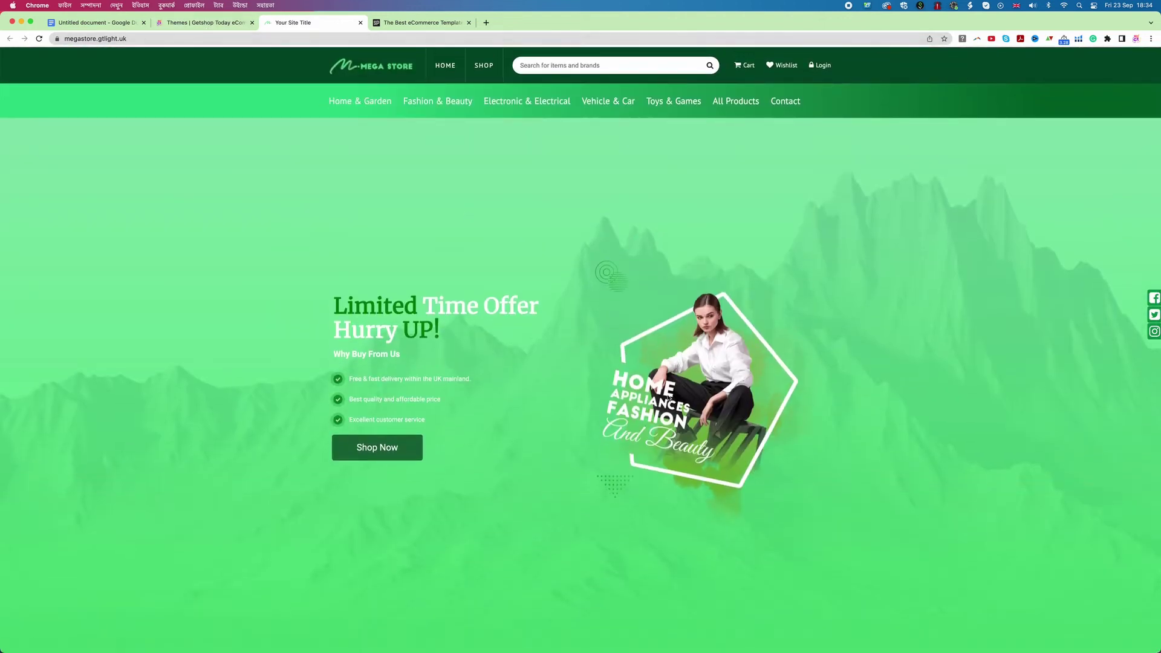
left_click(210, 28)
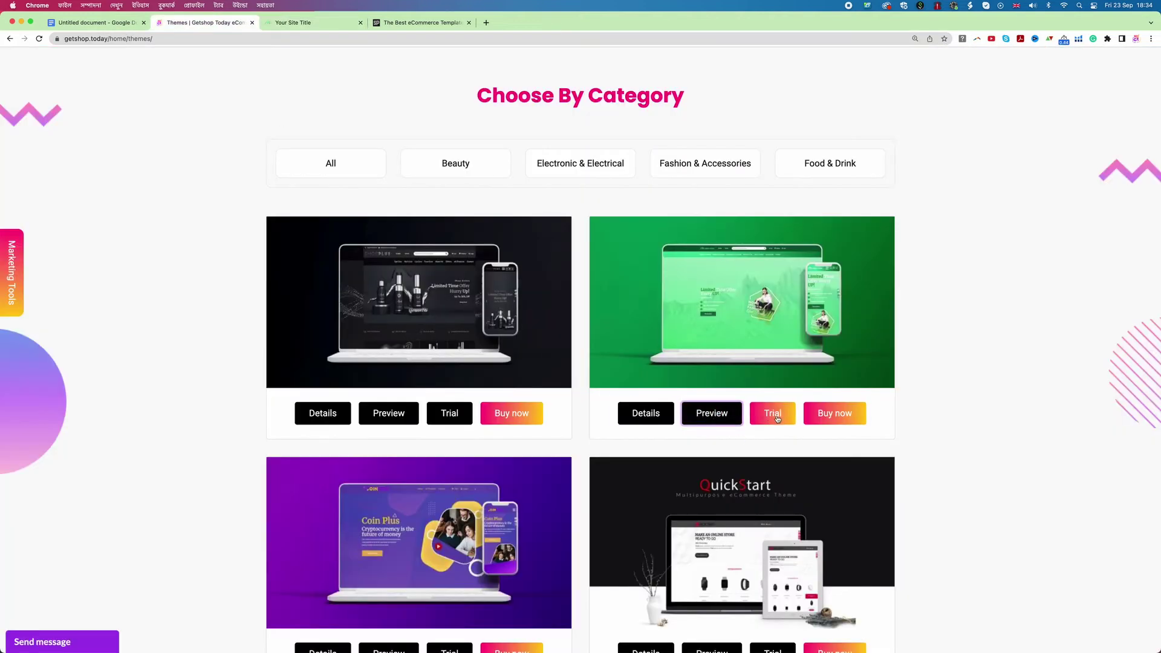
left_click(778, 418)
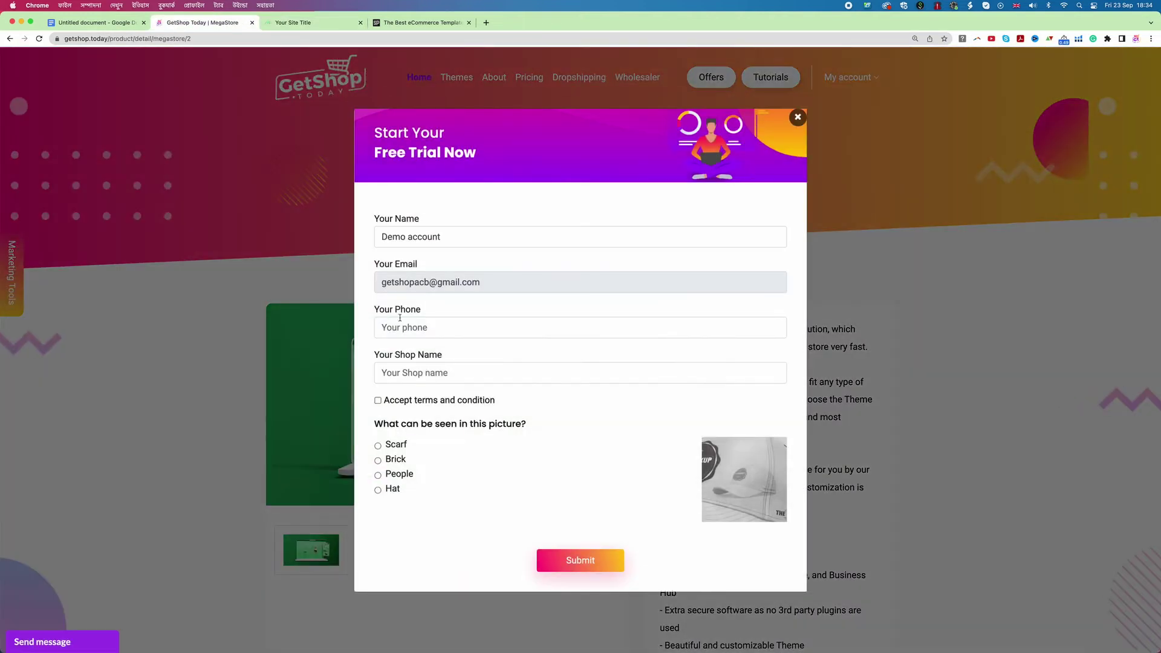
Step: Submit the free-trial form with the saved phone, shop name demoshop, terms accepted and Hat answered
left_click(399, 329)
left_click(441, 355)
left_click(394, 372)
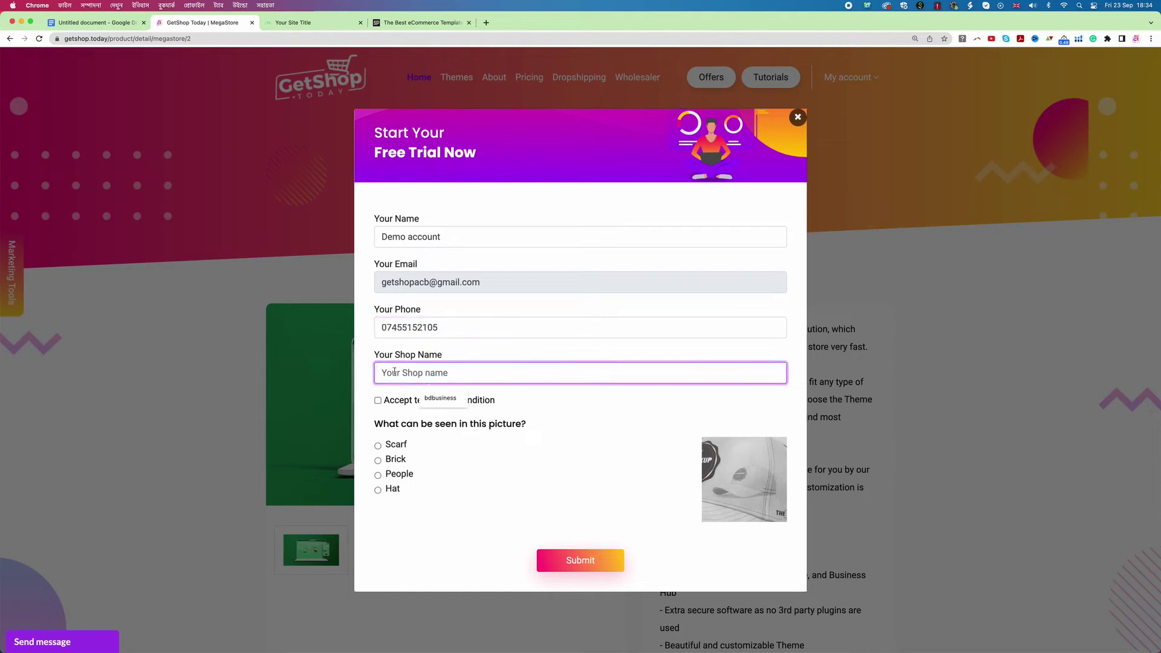
left_click(585, 431)
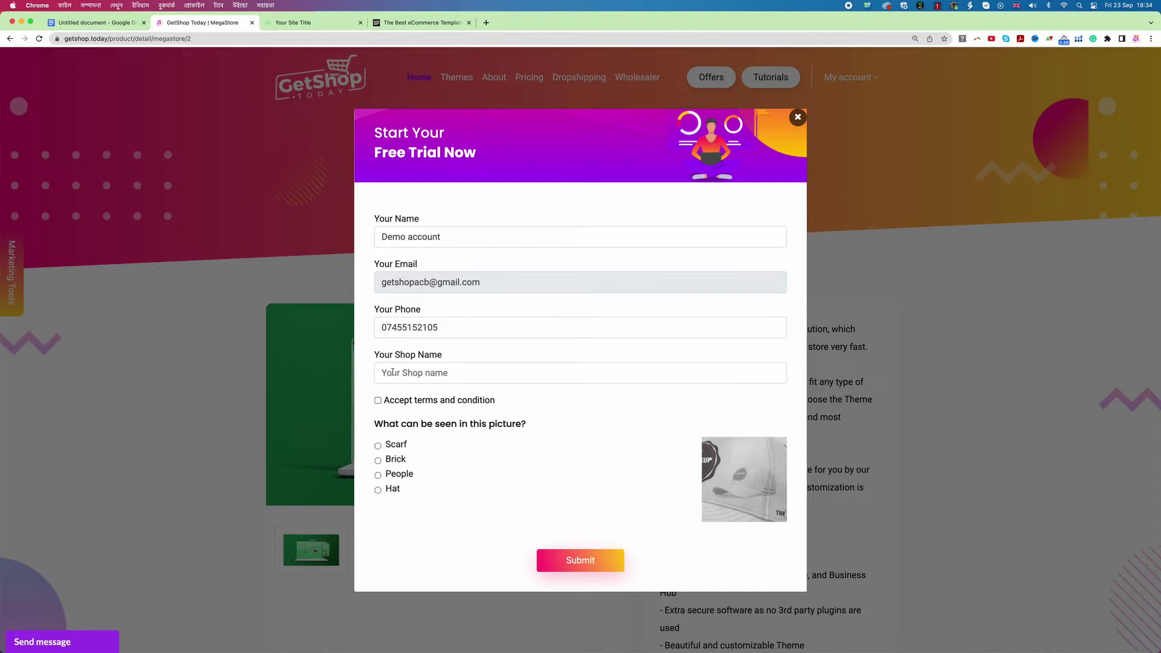
left_click(393, 372)
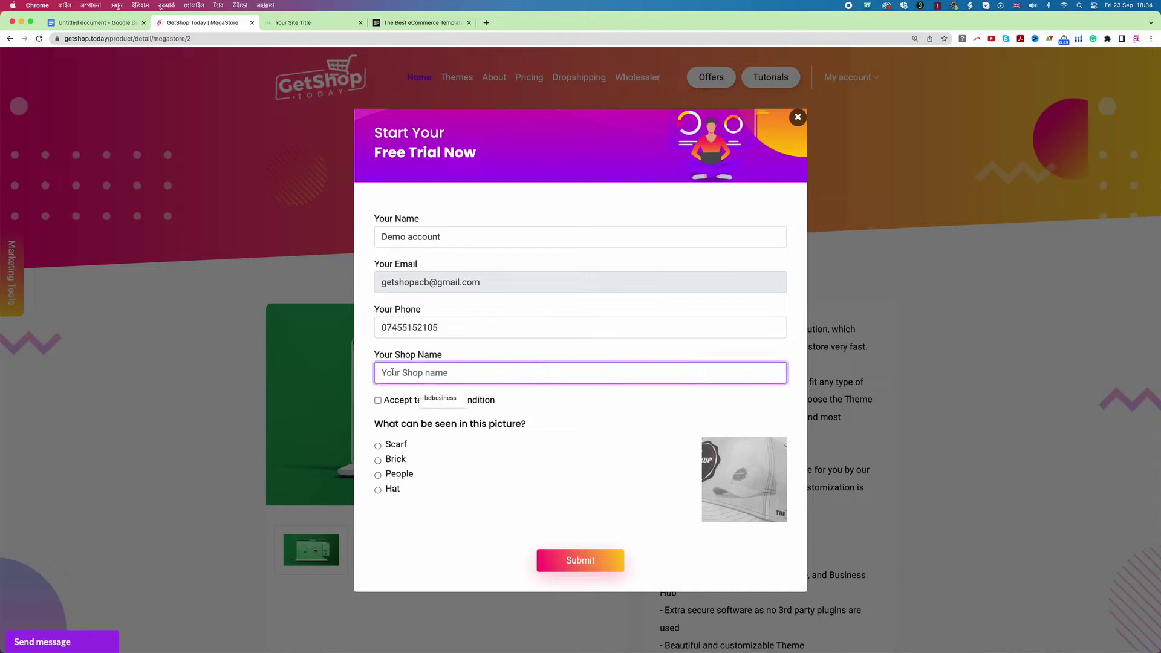
type("demoshop")
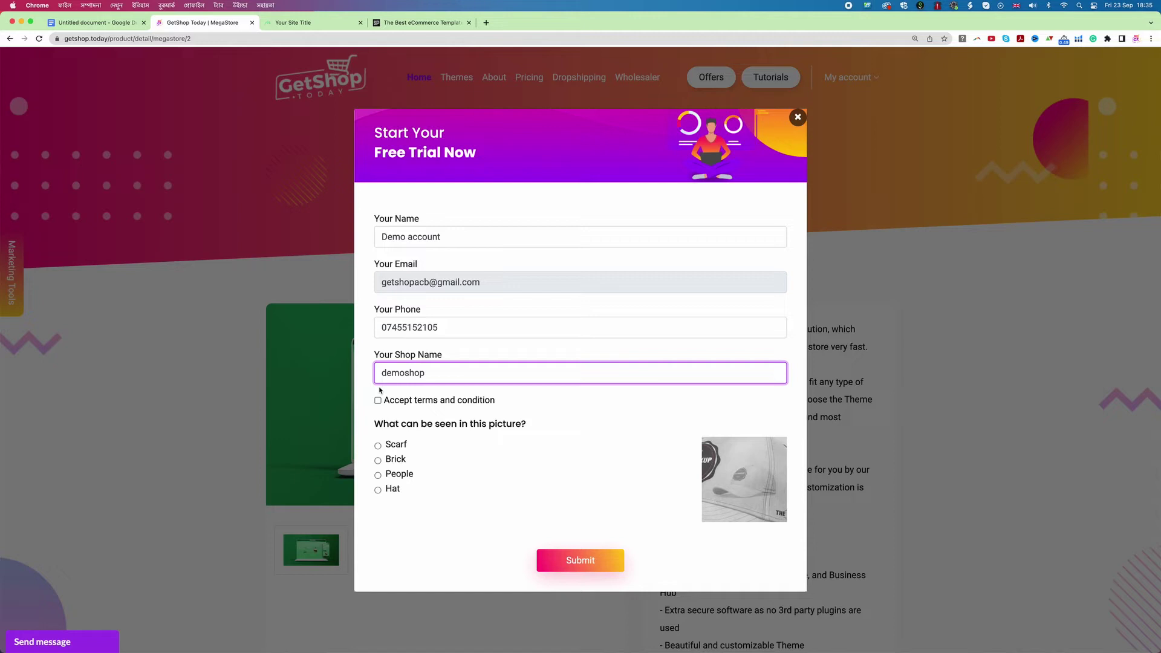
left_click(378, 401)
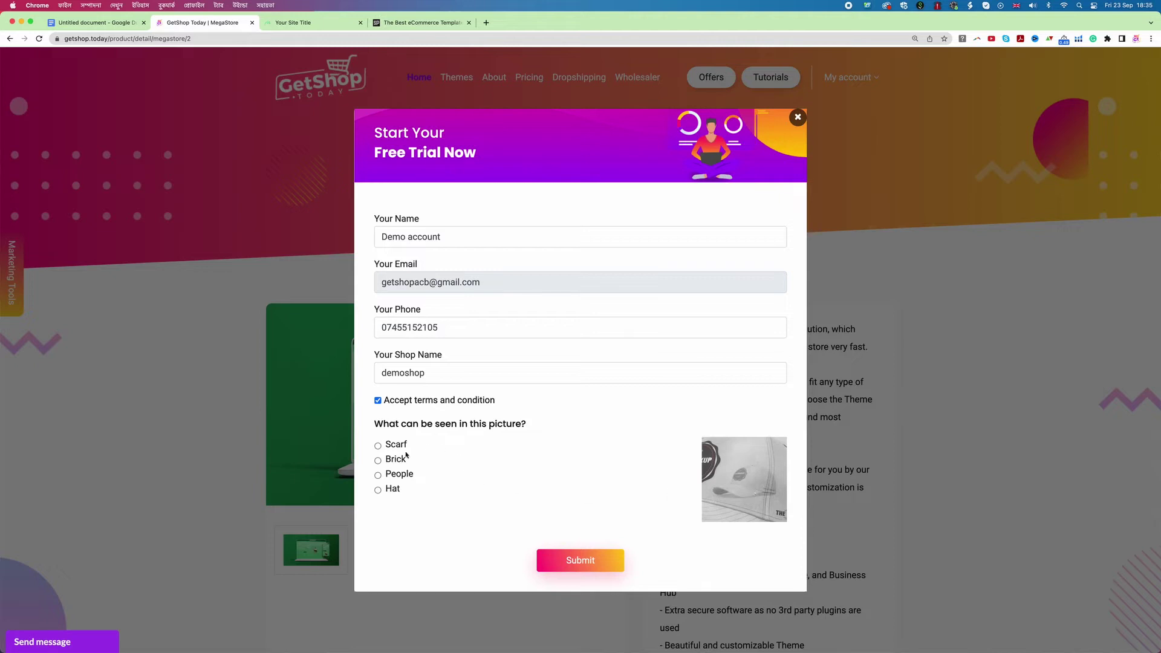
left_click(378, 490)
left_click(600, 570)
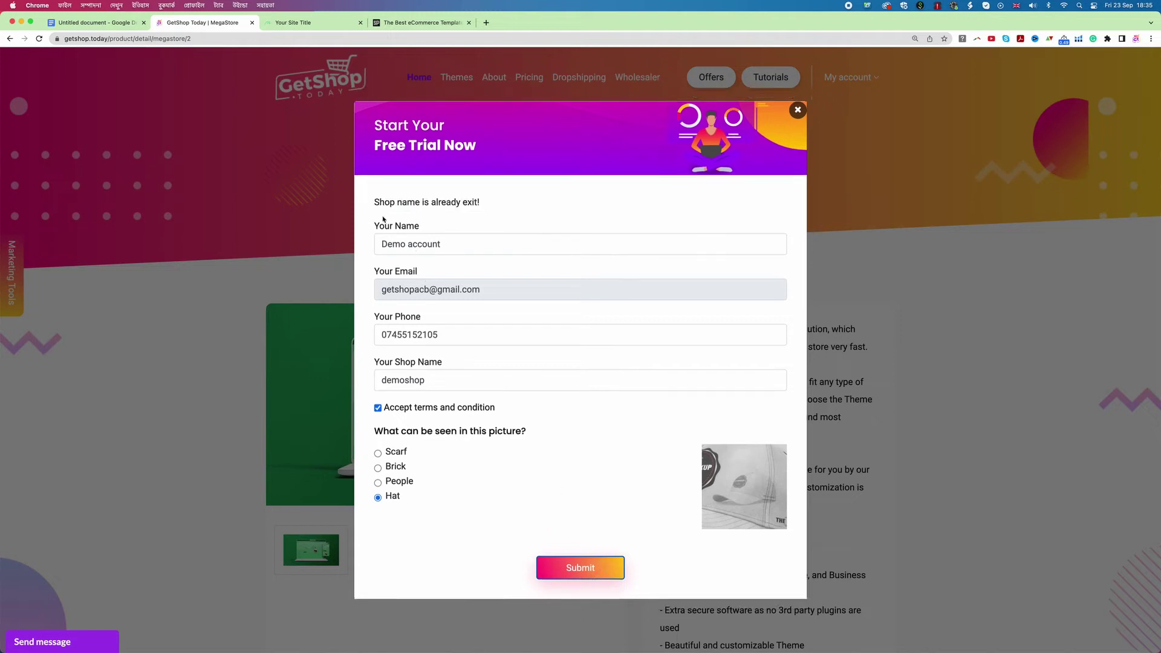
Step: After the 'already exists' error, change the shop name to demoshop3 and resubmit
left_click_drag(374, 202, 486, 207)
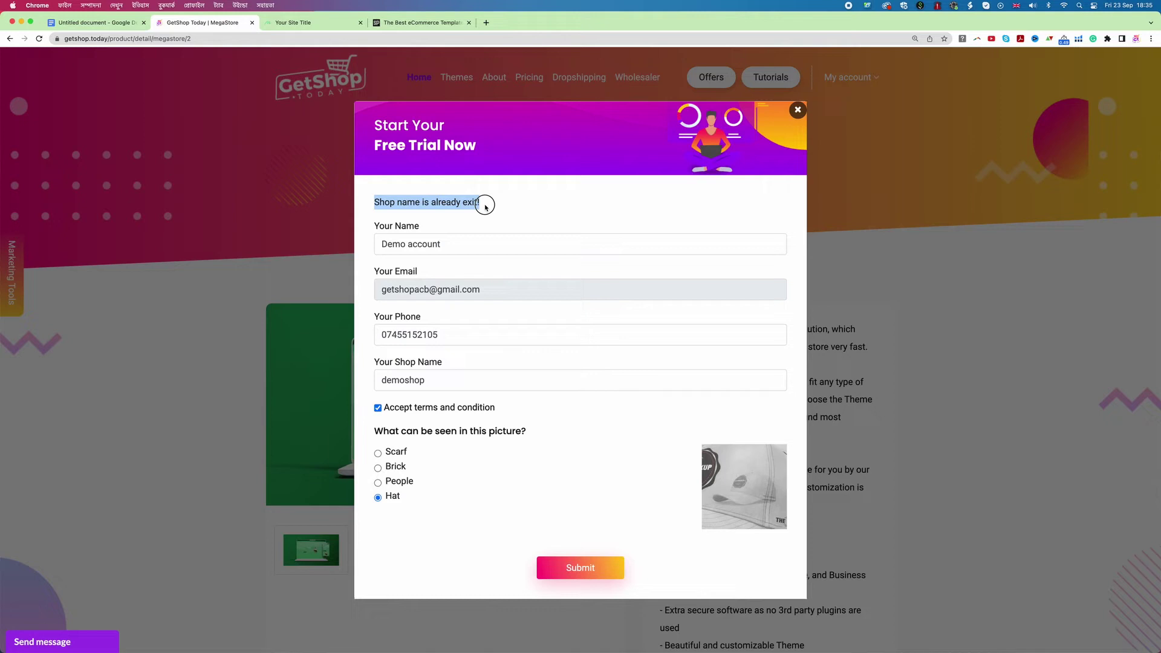
left_click(429, 380)
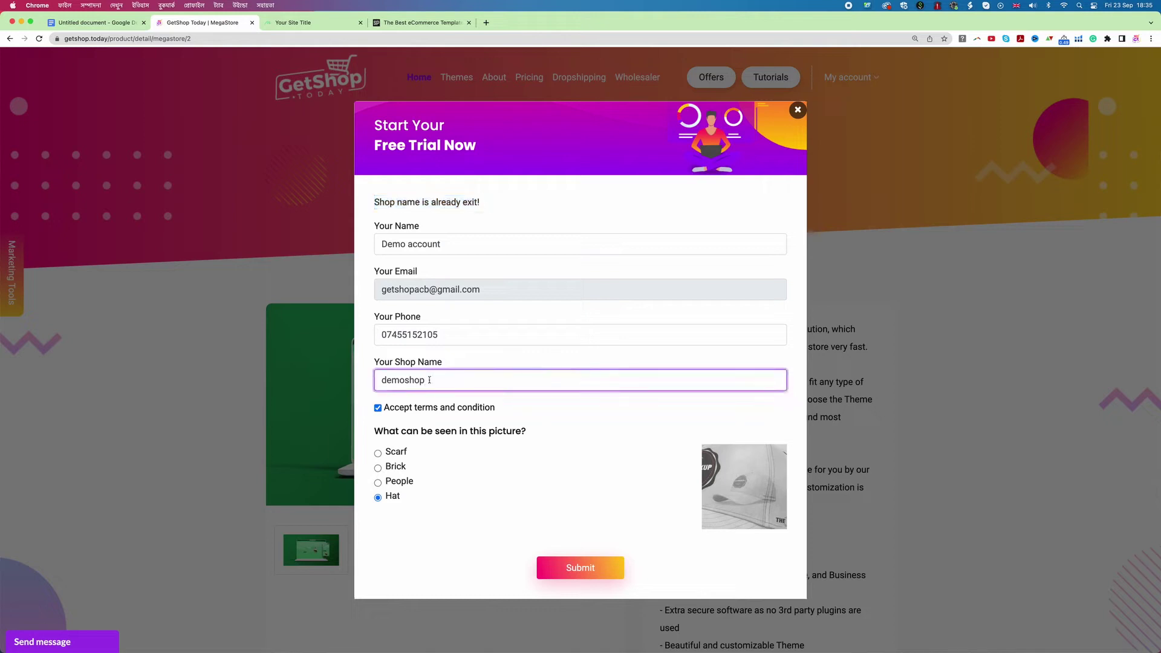
type("3")
left_click(586, 573)
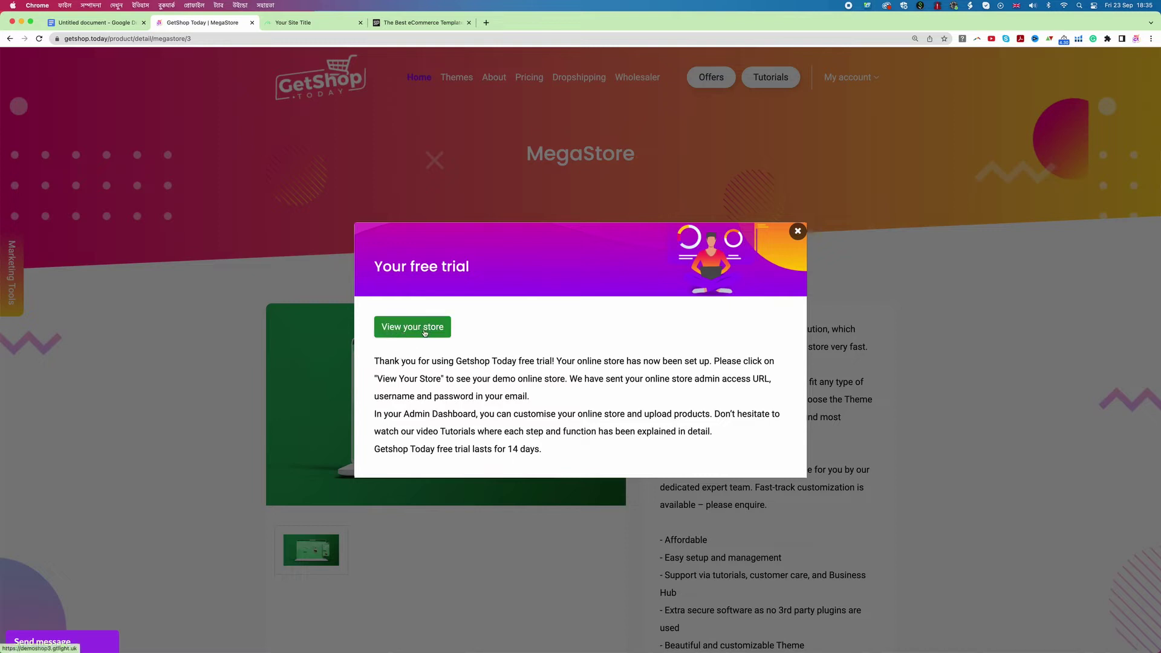
Step: Open the demoshop3.gtlight.uk storefront, accept its cookies and scroll through the Mega Store homepage
left_click(424, 331)
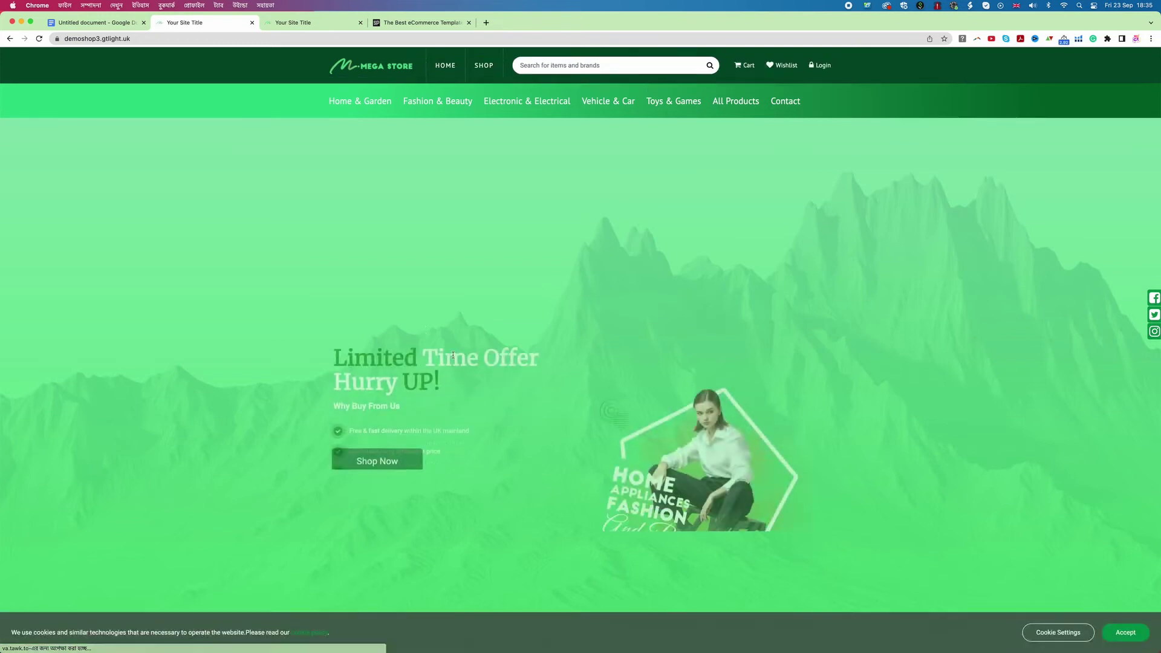
left_click(1130, 635)
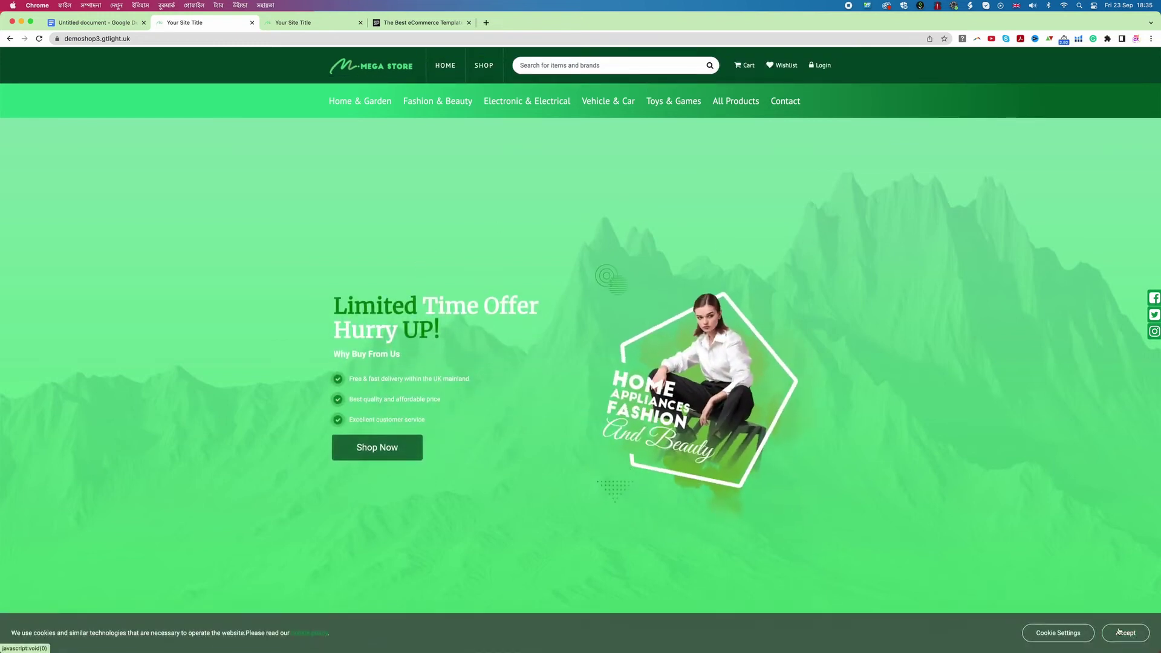
left_click(66, 39)
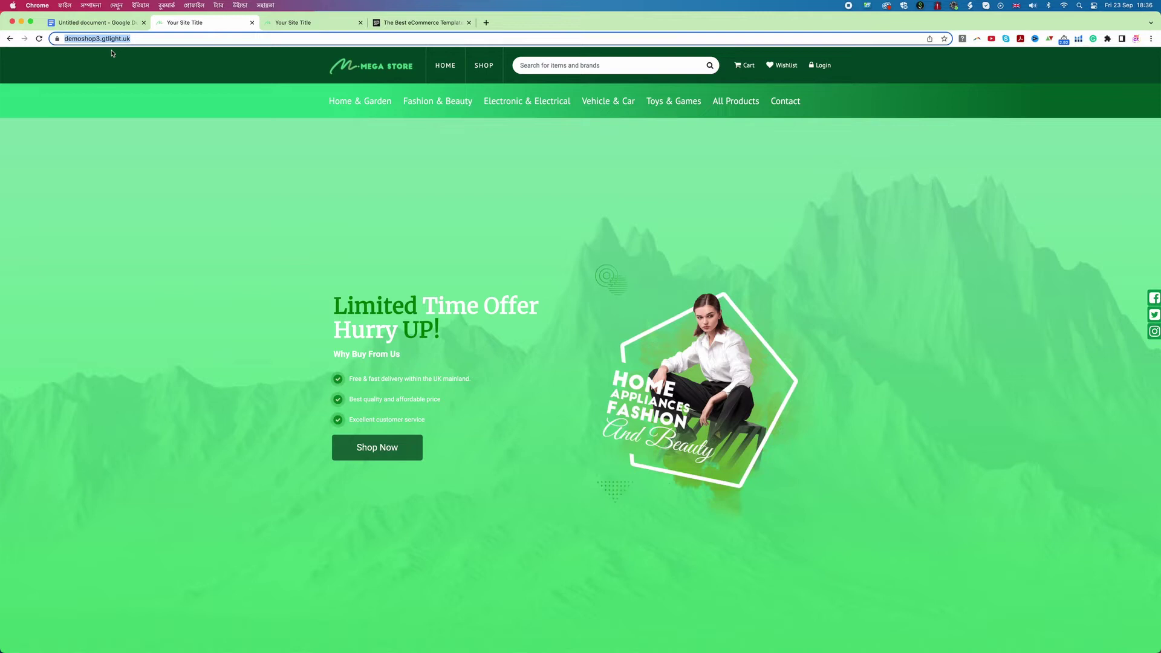
left_click(372, 355)
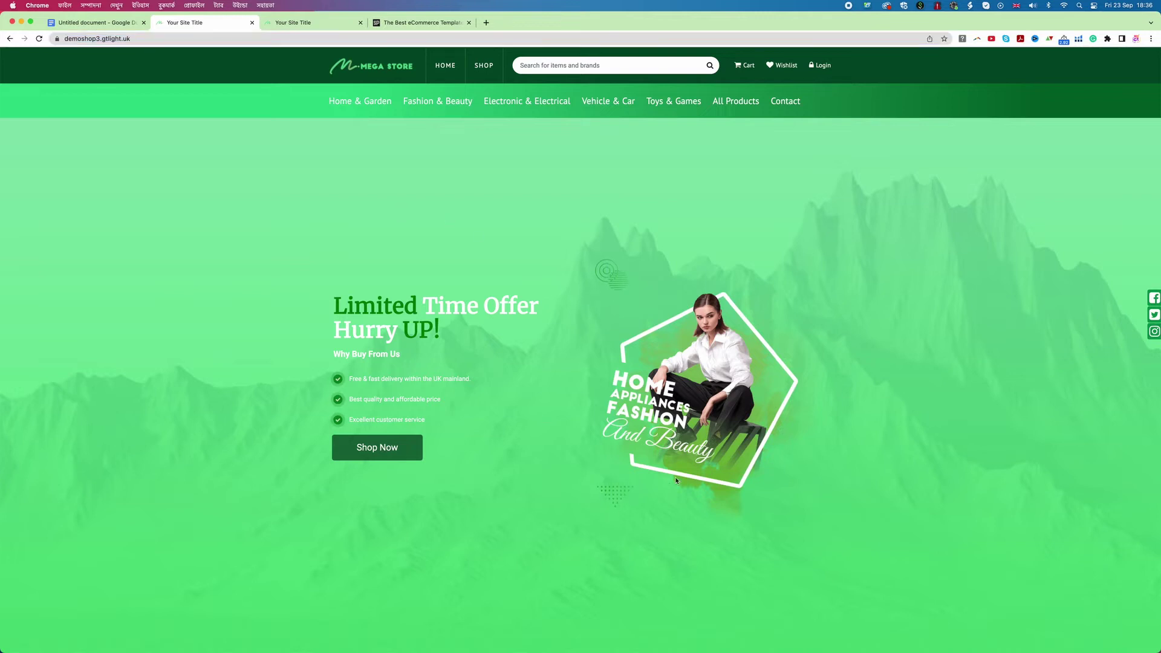
scroll(677, 481, "down", 10)
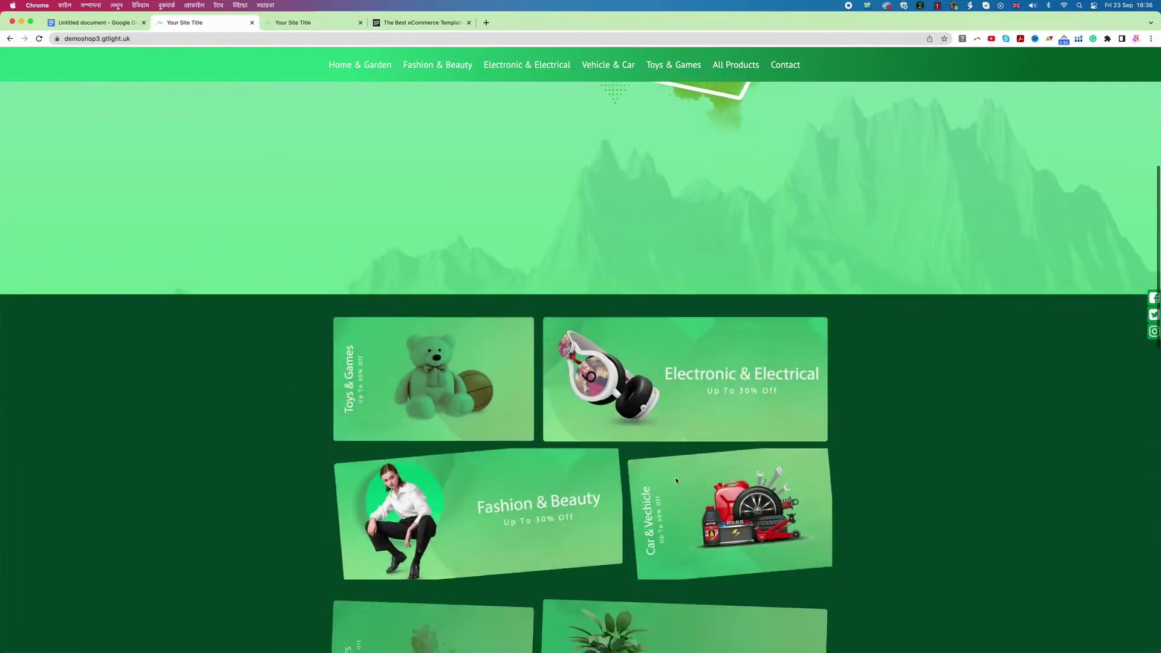
scroll(676, 481, "down", 10)
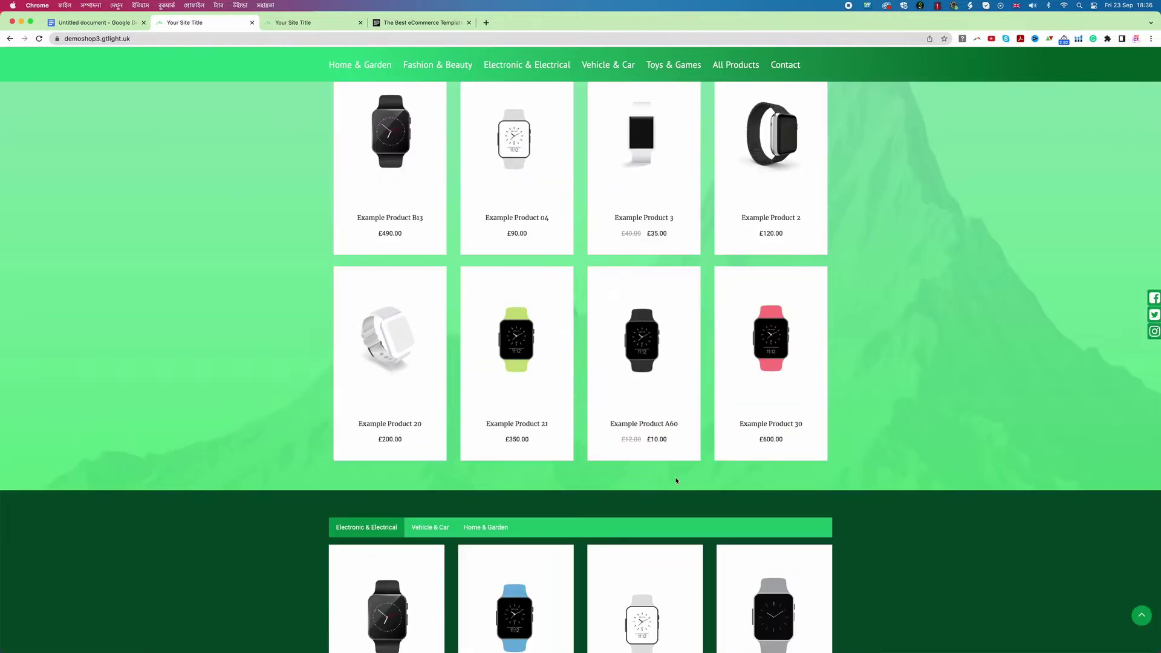
scroll(676, 481, "down", 3)
scroll(677, 480, "up", 15)
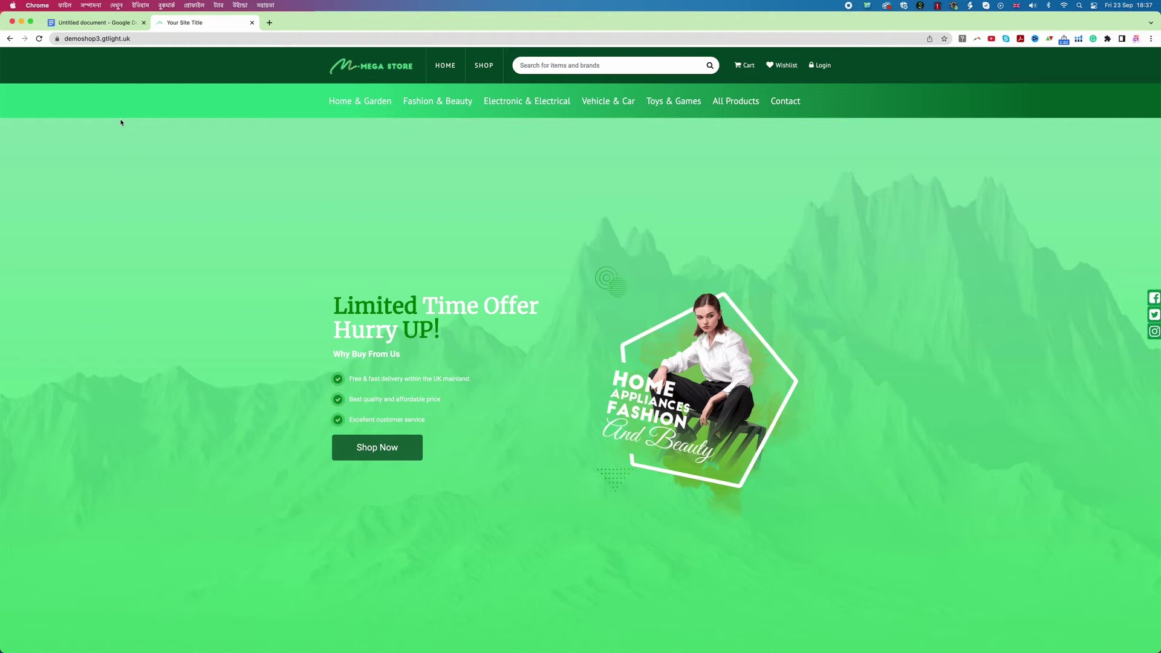
Step: Append /admin to the store address to reach the admin login page
left_click(136, 38)
key("super+a")
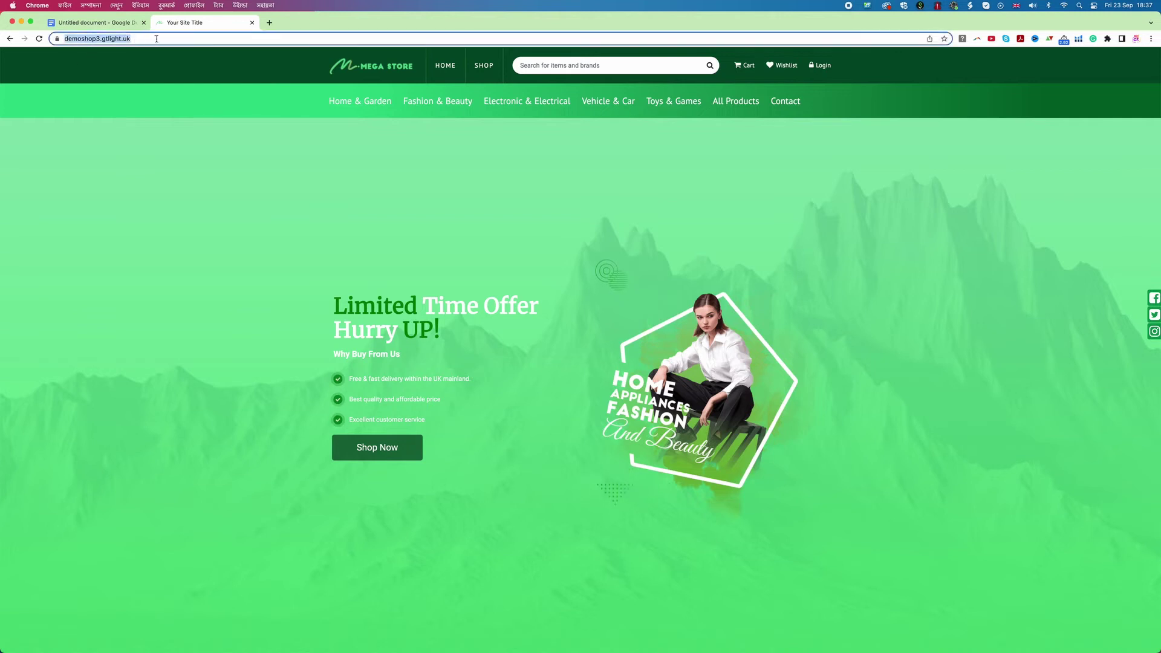
left_click(167, 38)
type("/")
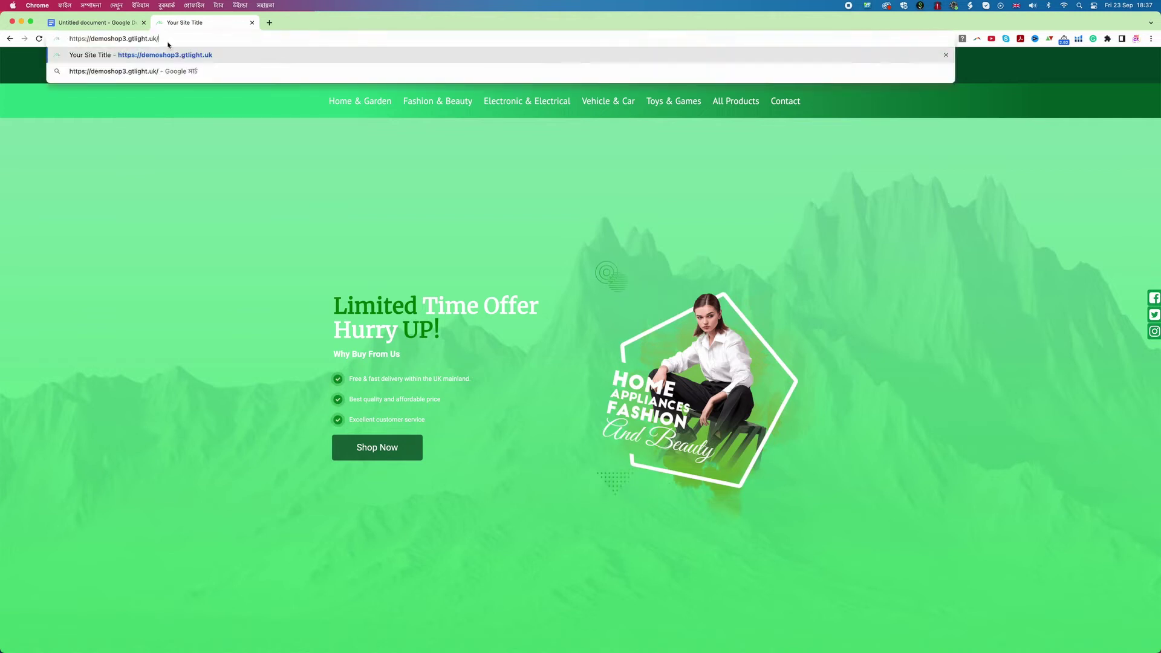
type("admin")
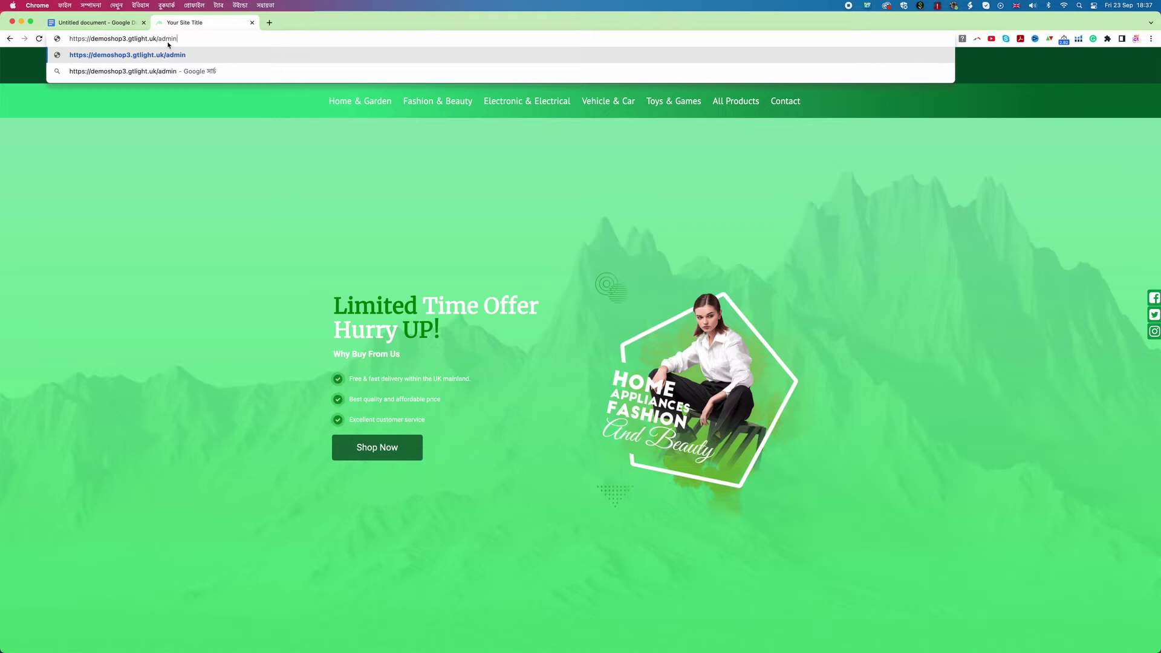
key("Return")
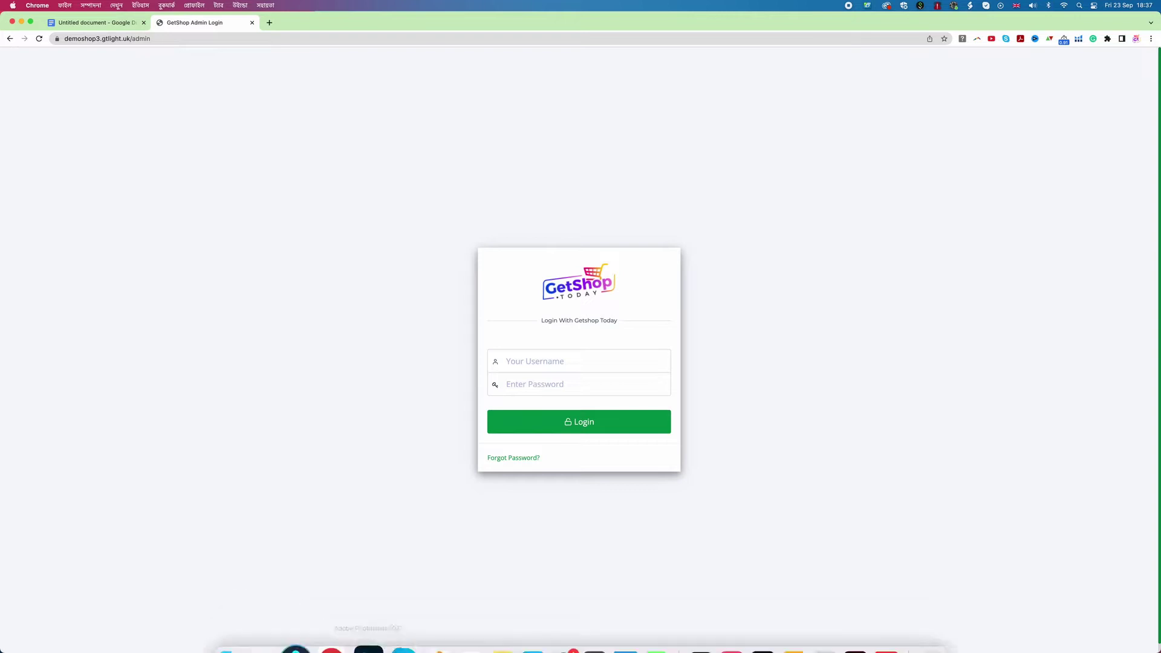
Step: Fill in the store's admin username and paste the admin password
right_click(344, 624)
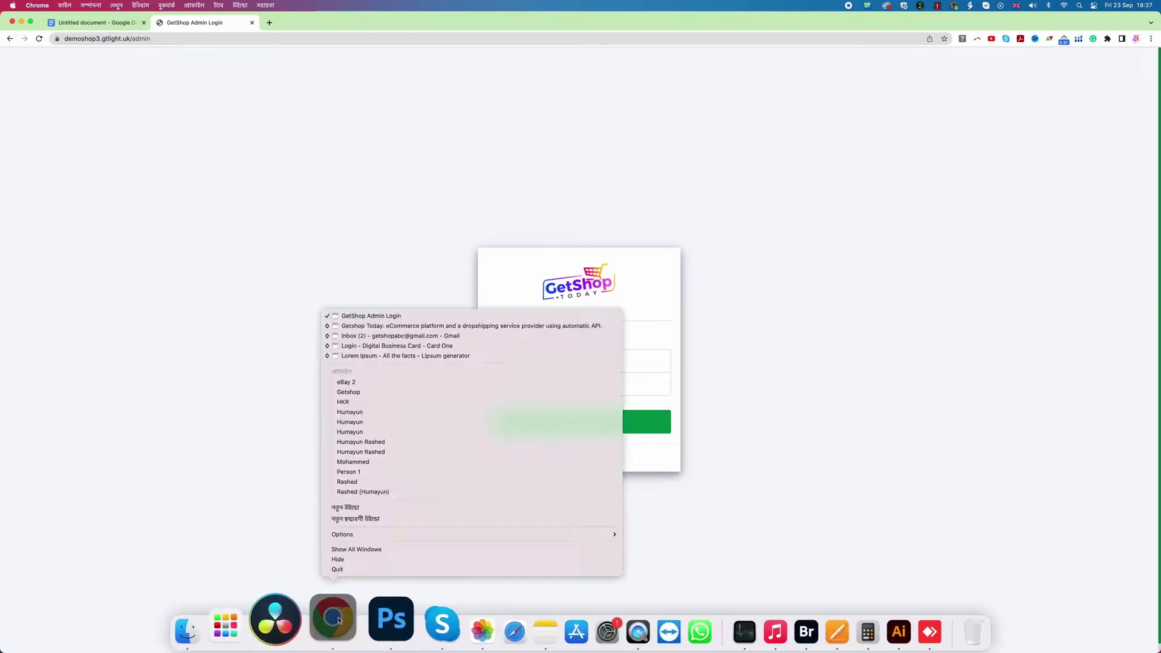
left_click(765, 273)
left_click(557, 362)
left_click(448, 334)
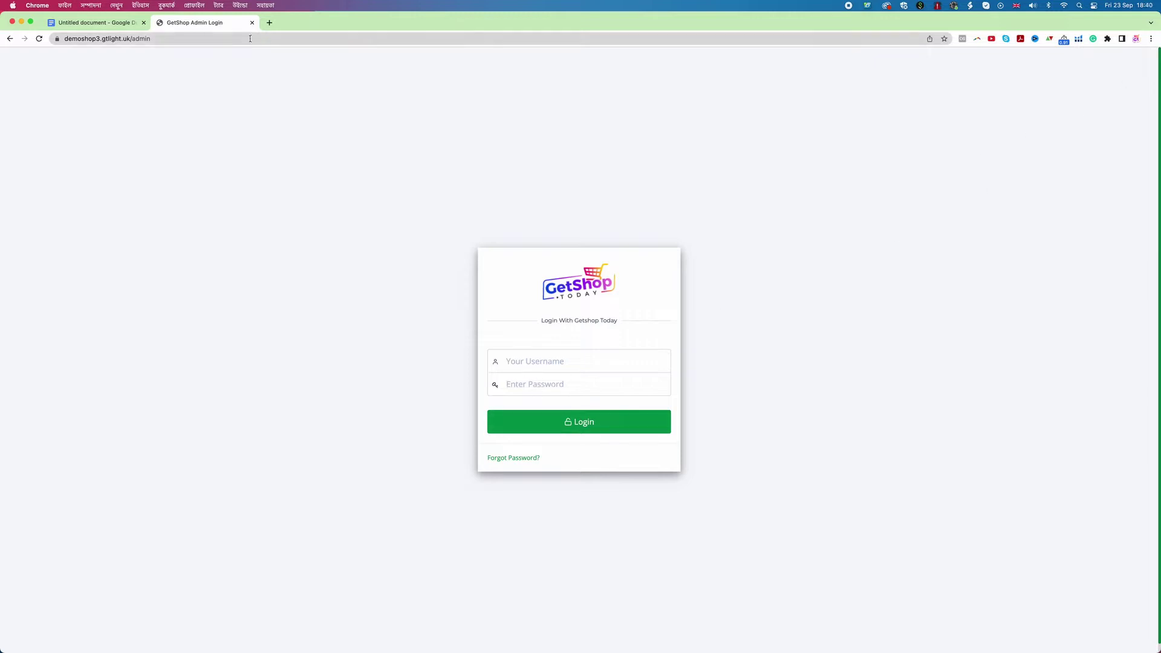
left_click(531, 360)
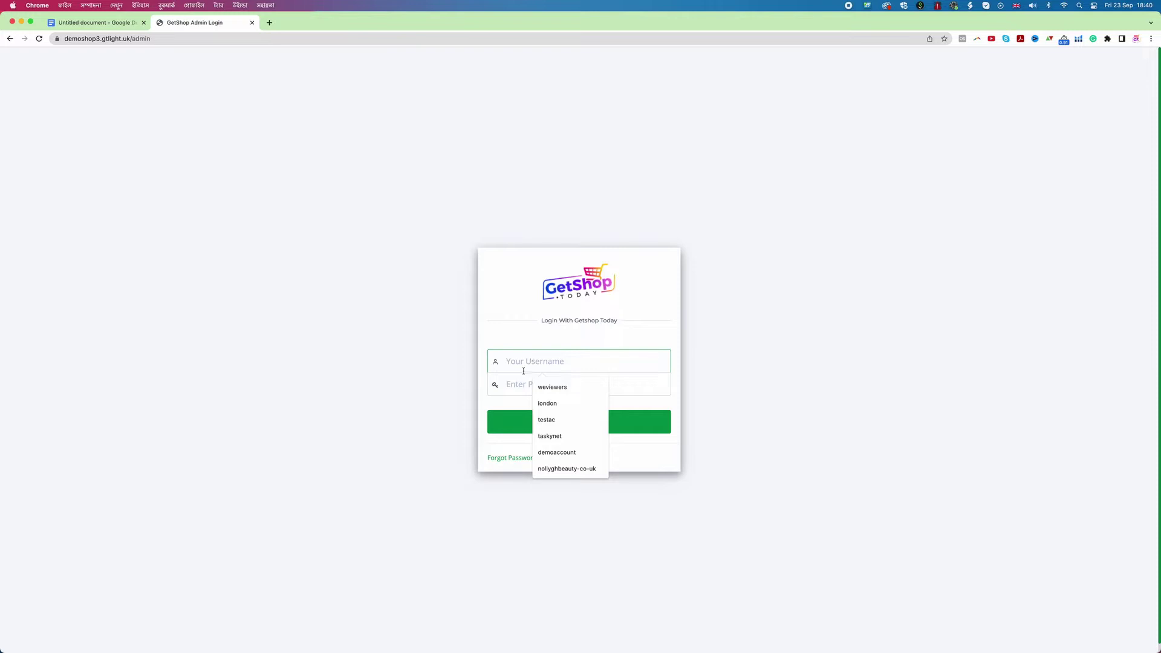
type("demoad")
key("BackSpace")
key("BackSpace")
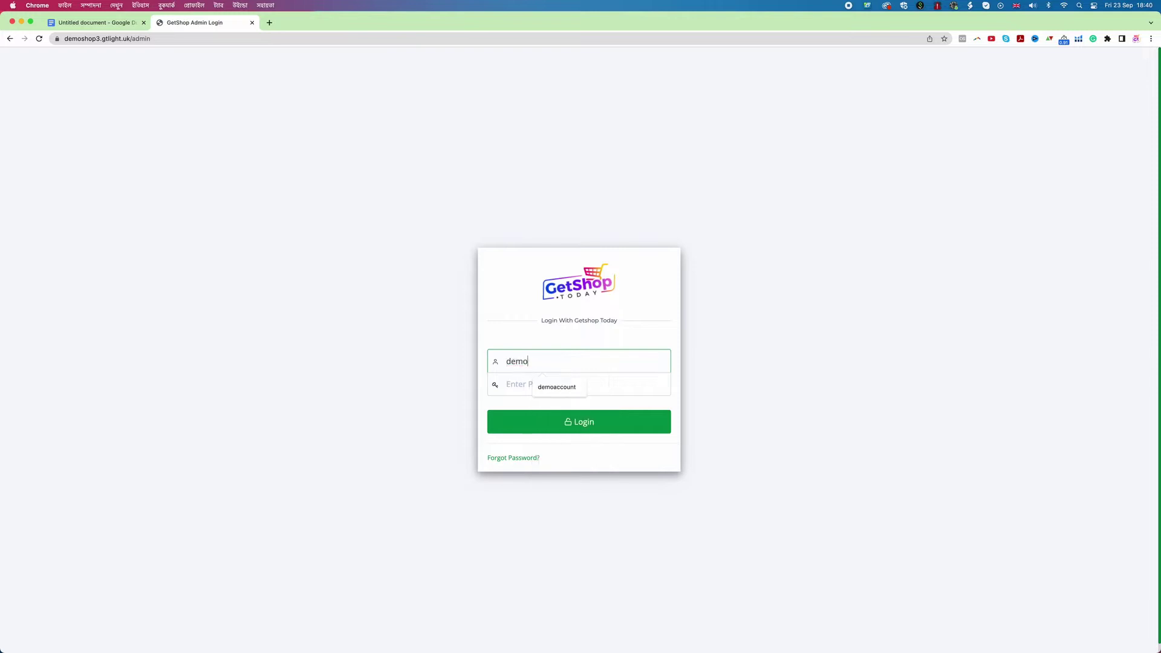
type("shop3")
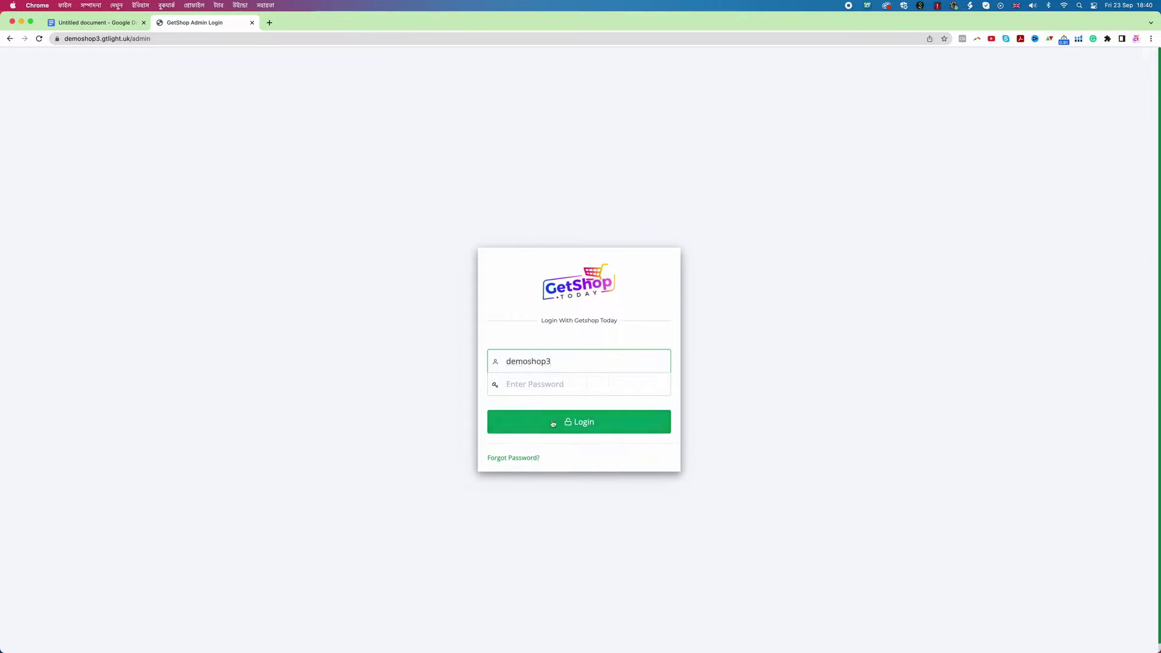
left_click(539, 384)
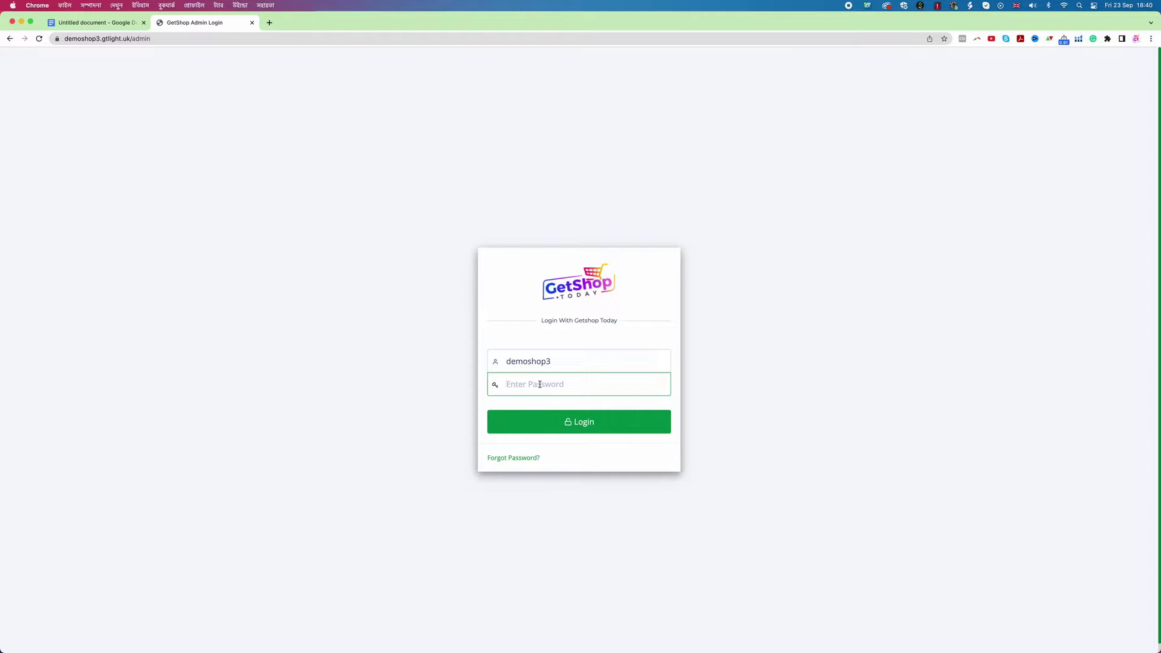
key("super+v")
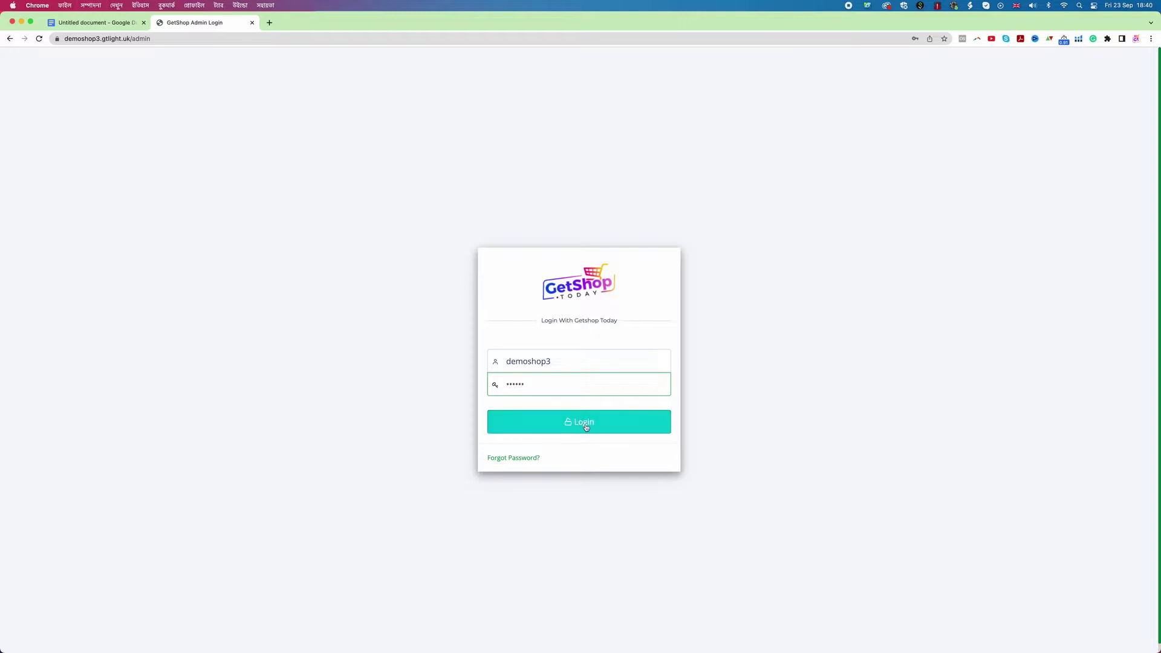
left_click(585, 423)
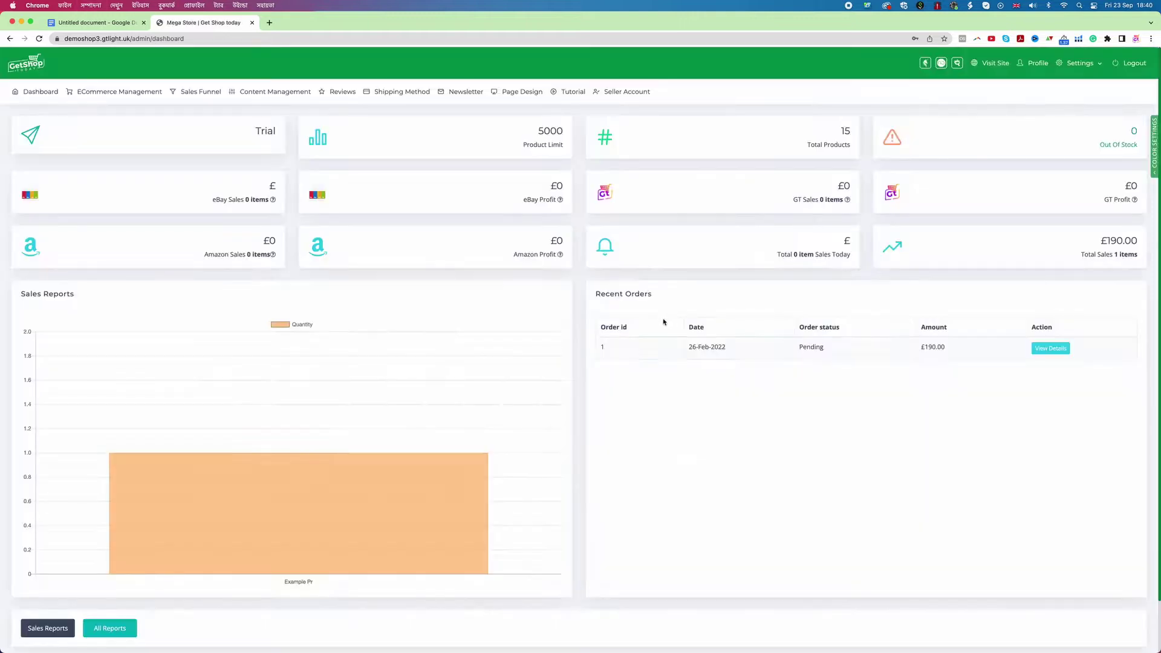